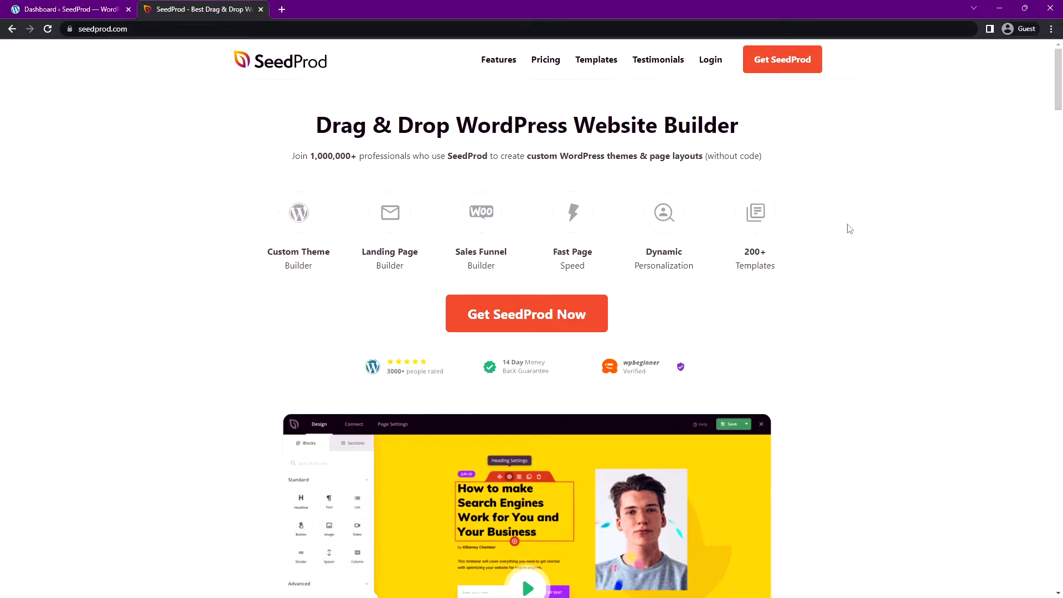
Log in to the SeedProd account from seedprod.com
left_click(709, 60)
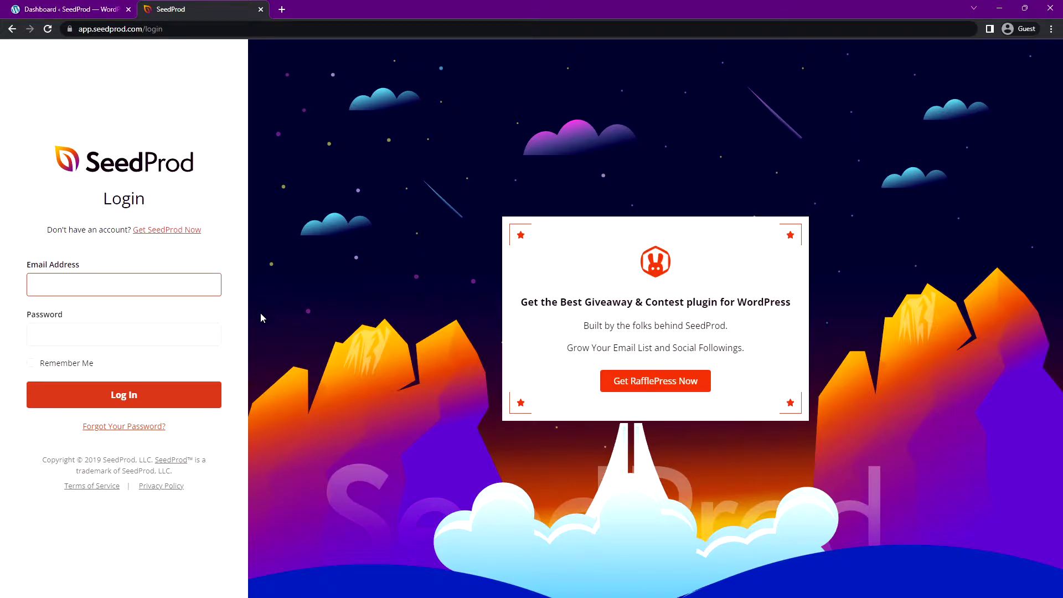
left_click(200, 398)
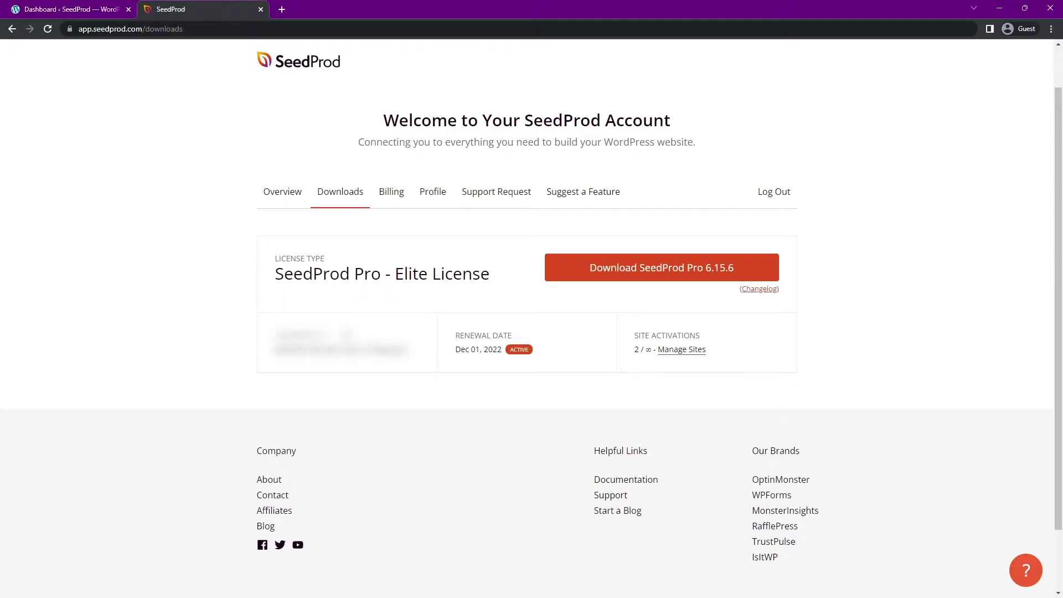
Upload seedprod-coming-soon-pro-5-6.15.6.zip via Plugins > Add New and install it
left_click(260, 9)
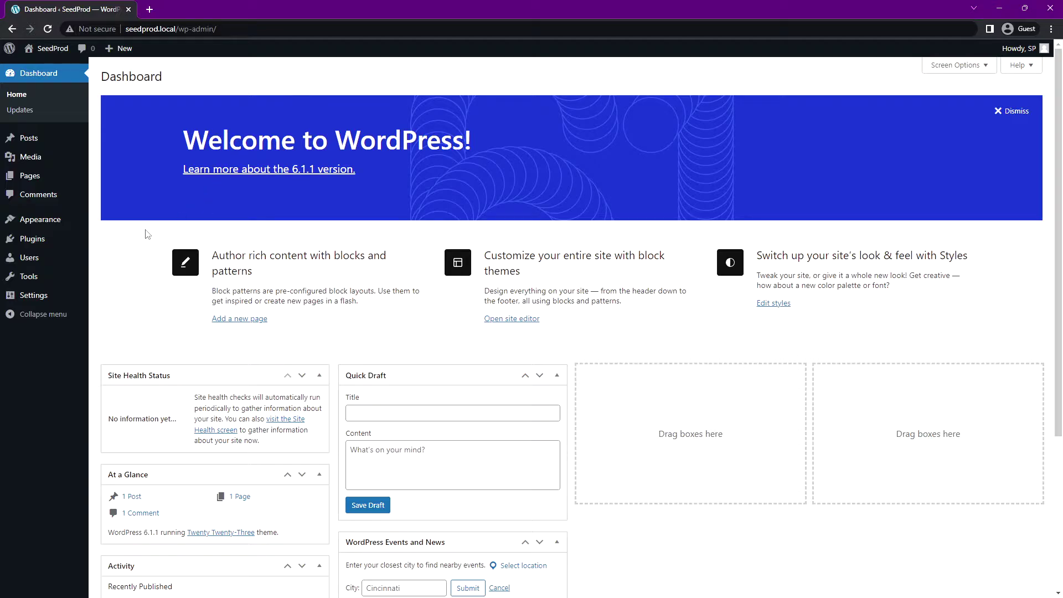
mouse_move(32, 239)
left_click(117, 262)
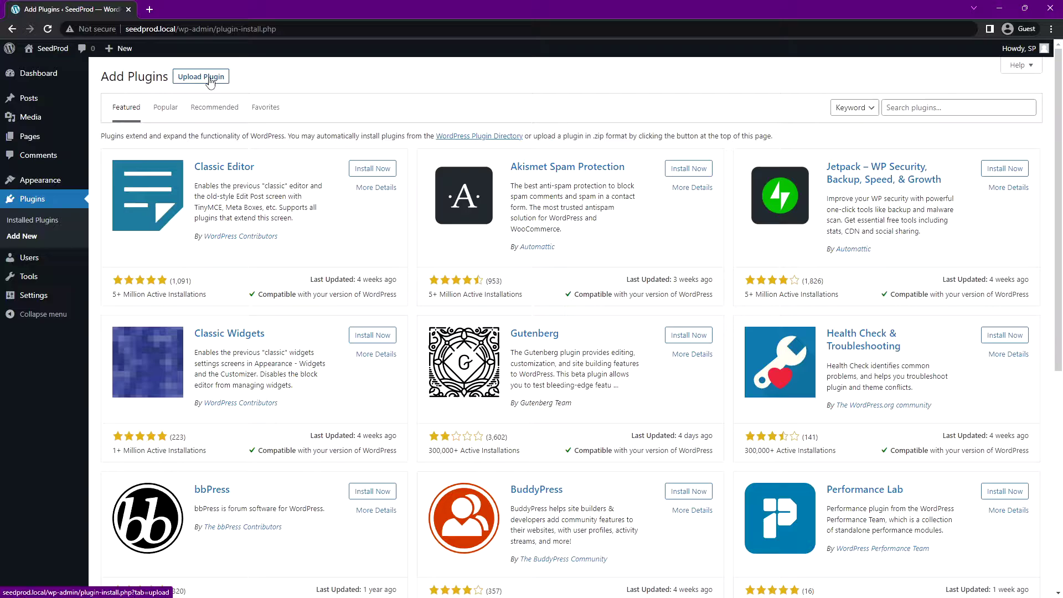
left_click(211, 80)
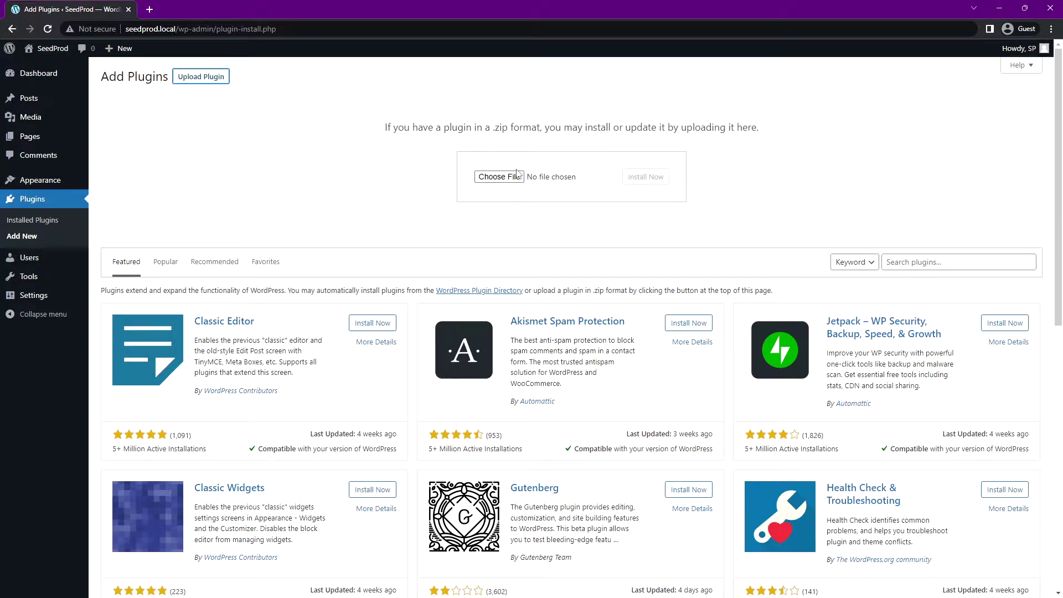
left_click(498, 176)
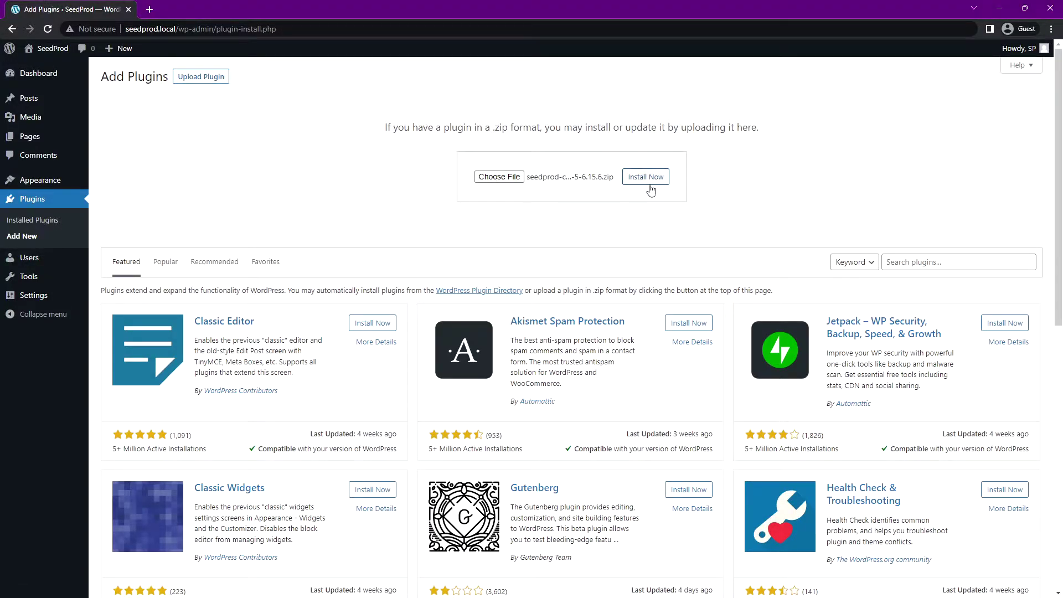
left_click(649, 185)
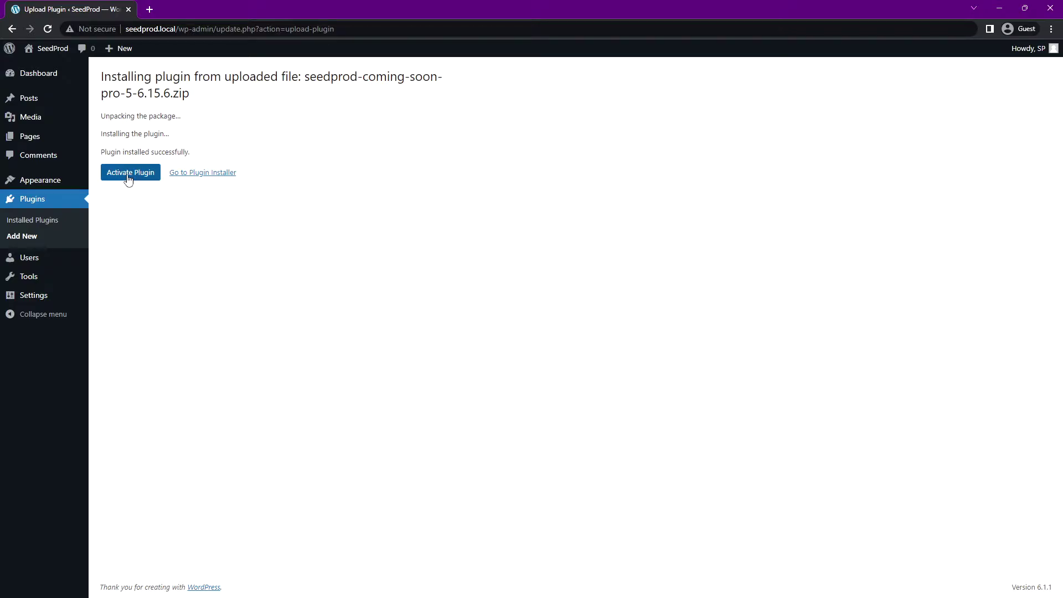
Activate SeedProd, paste the license key and verify it
left_click(130, 172)
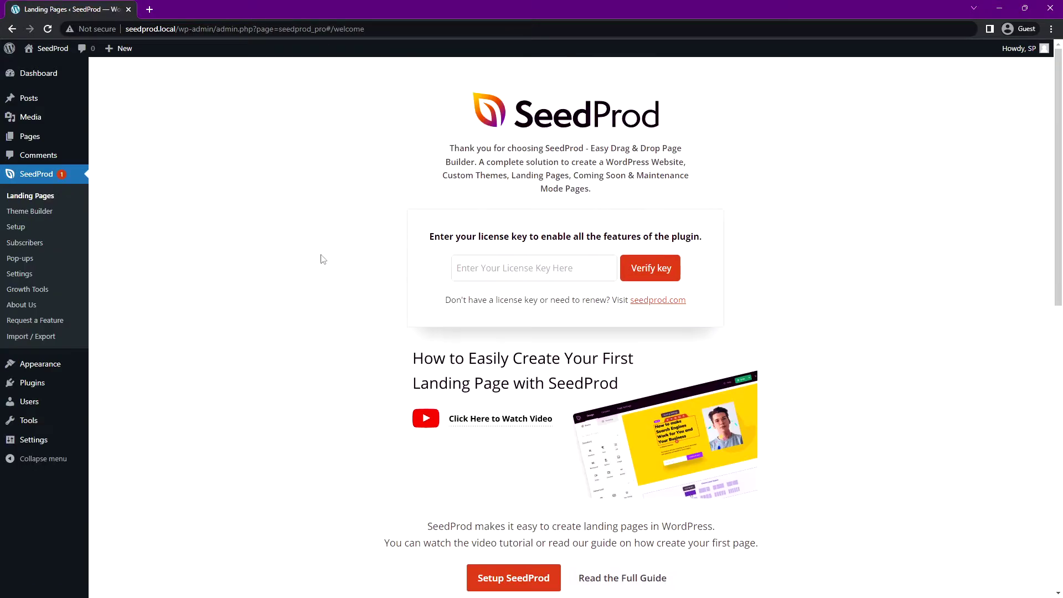
left_click(520, 273)
key("ctrl+v")
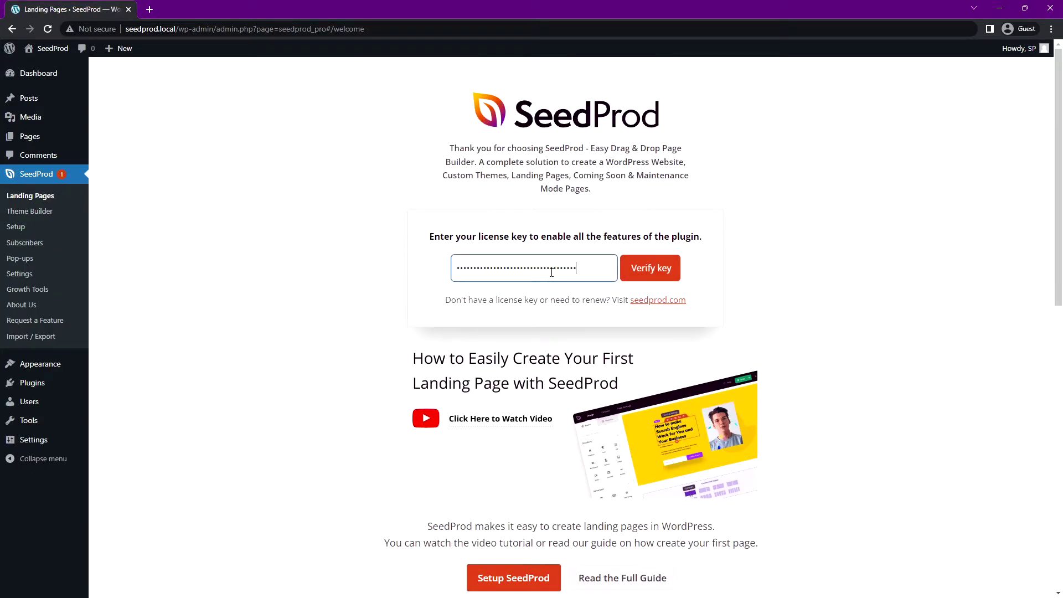
left_click(644, 276)
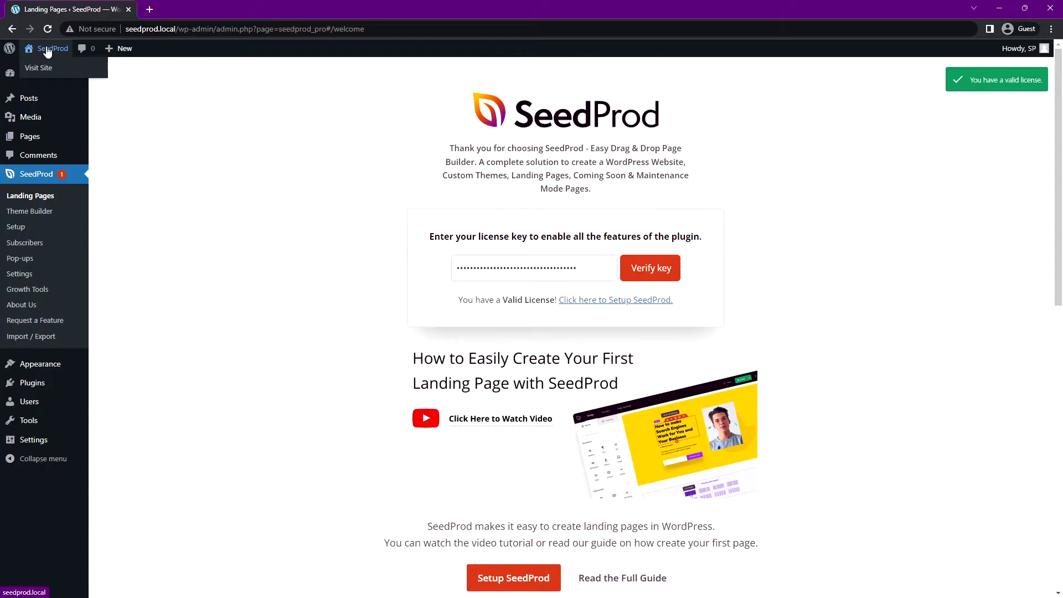
Open the live site in a second tab, view it, and return to the SeedProd admin
middle_click(46, 72)
left_click(204, 8)
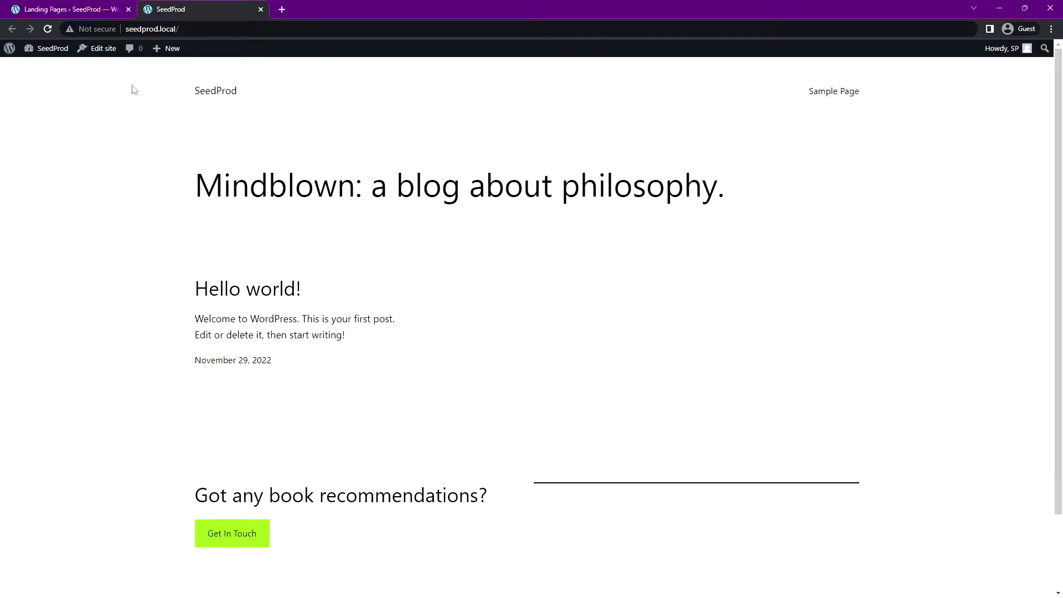
left_click(82, 11)
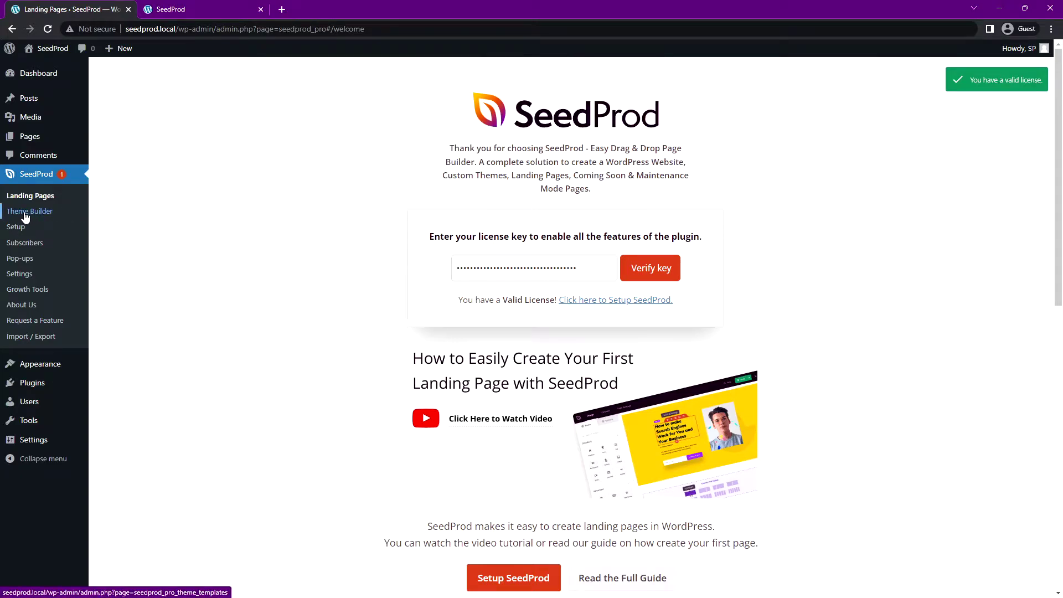
Import the Starter Theme kit from the Theme Builder's template kits
left_click(24, 213)
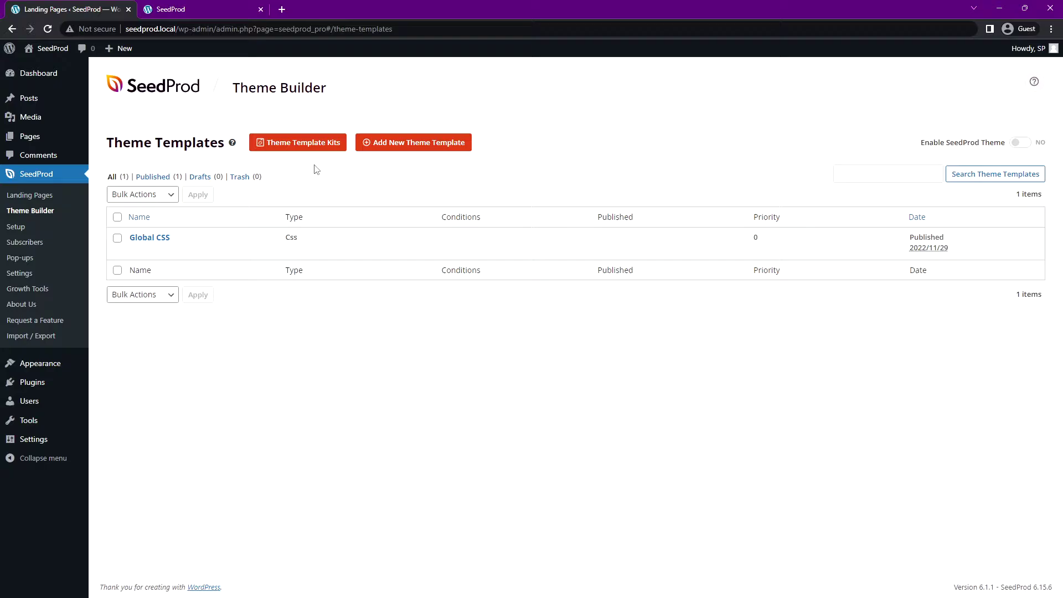
left_click(315, 145)
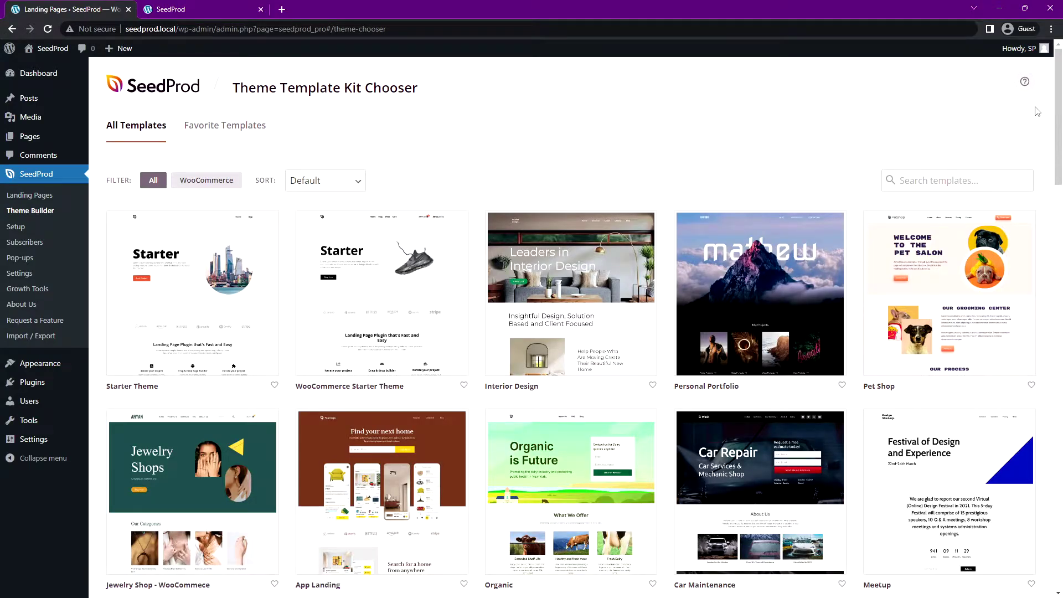
scroll(1041, 105, "down", 7)
scroll(1043, 97, "up", 7)
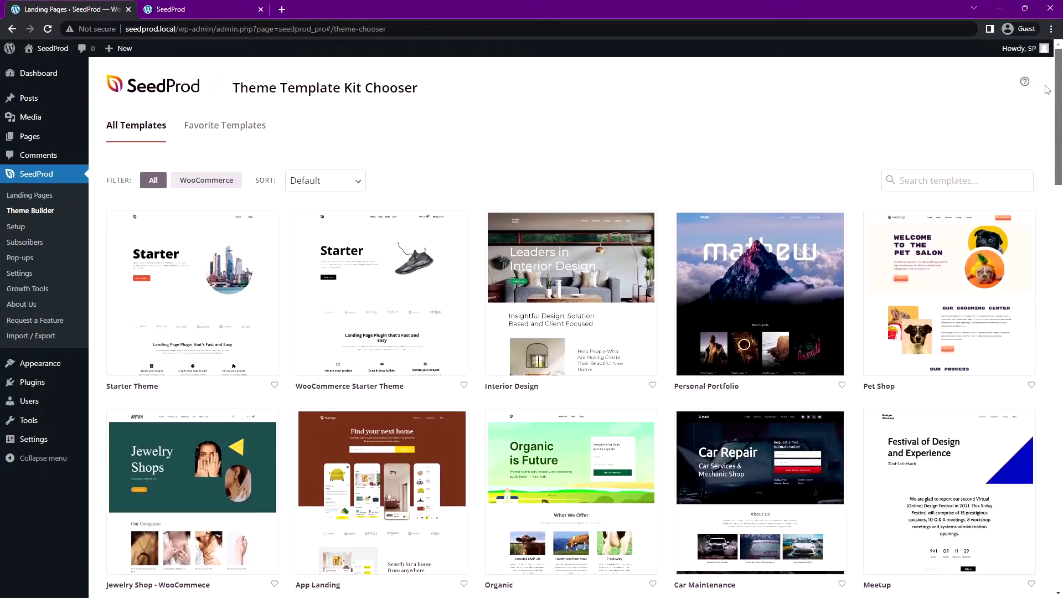
mouse_move(188, 302)
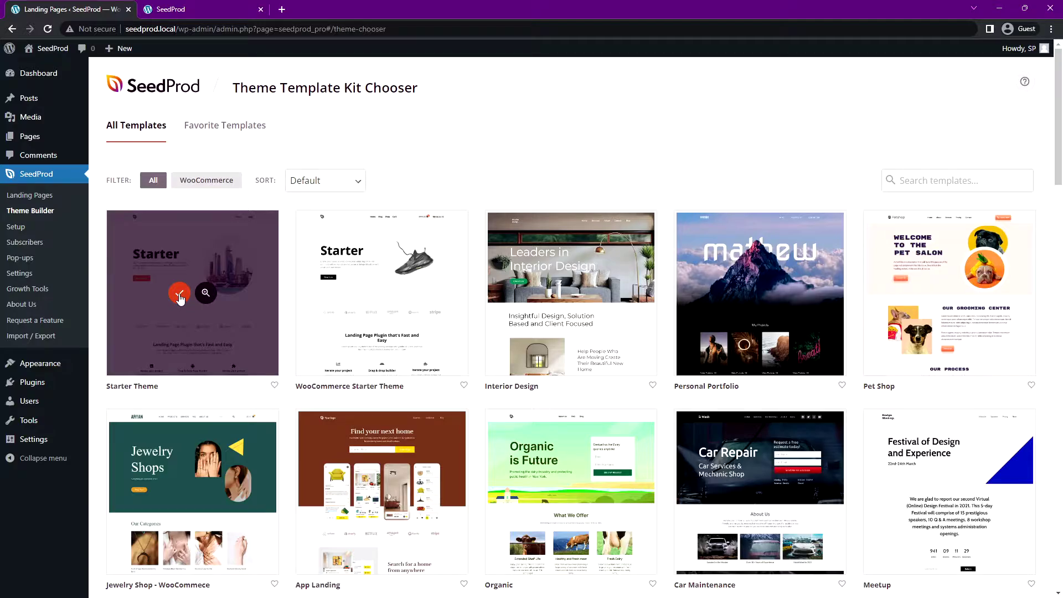
left_click(179, 294)
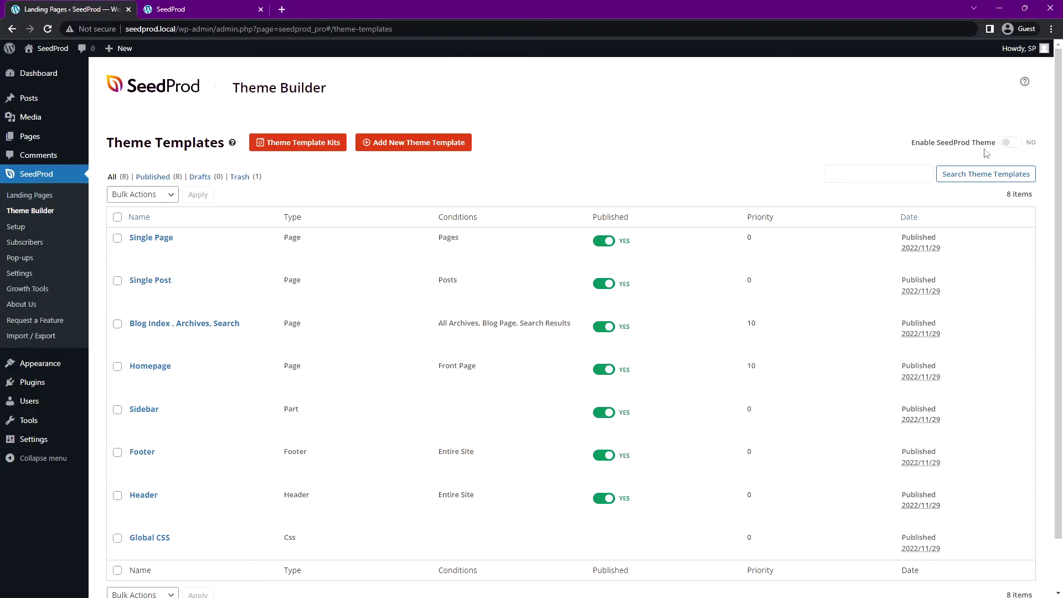
Enable the SeedProd theme and reload the live site to see the Starter design
left_click(1010, 143)
left_click(582, 114)
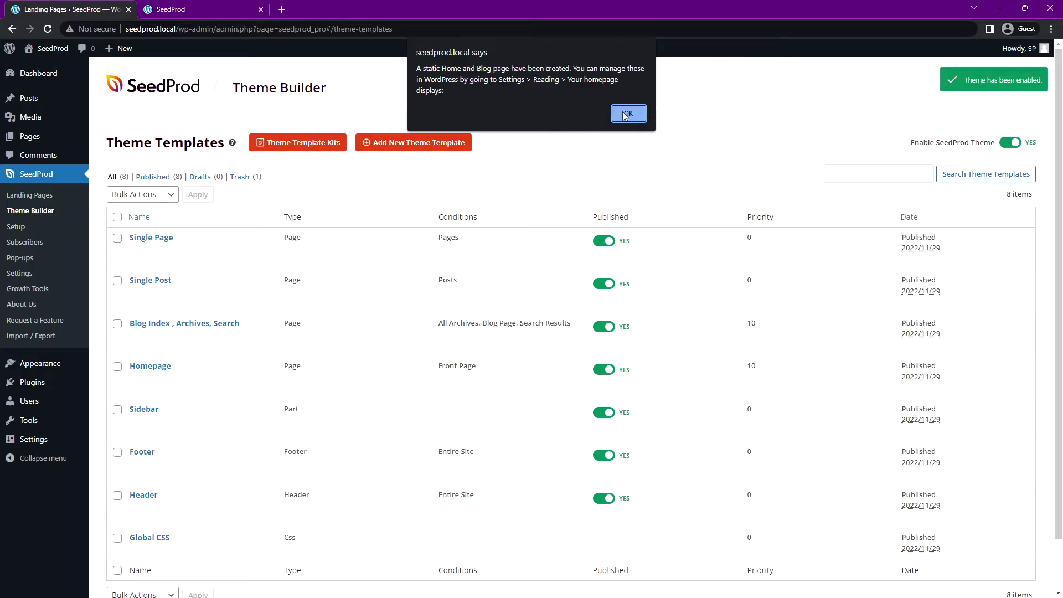
left_click(627, 113)
left_click(178, 10)
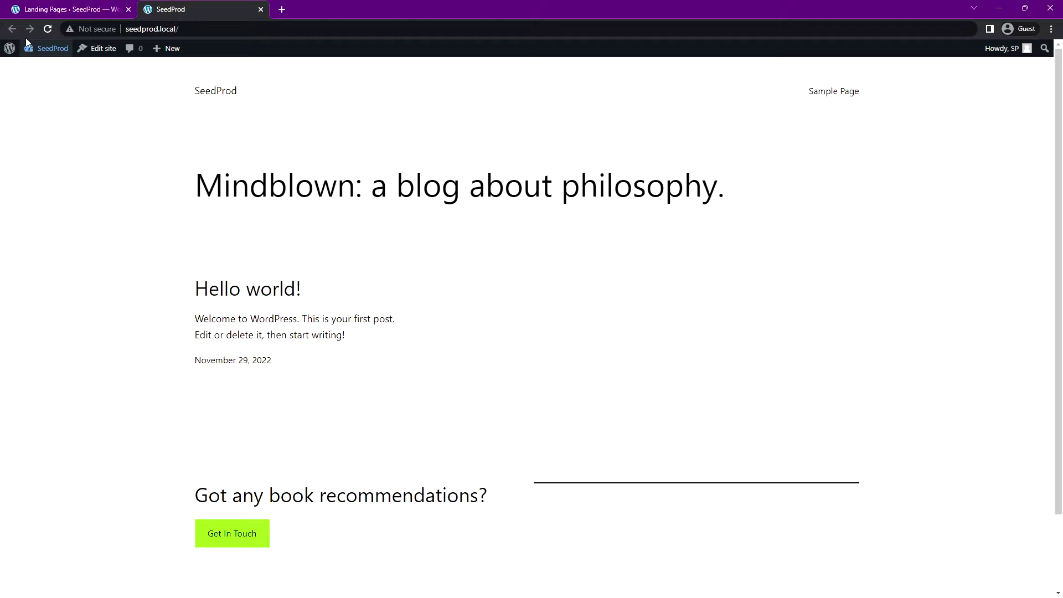
left_click(48, 29)
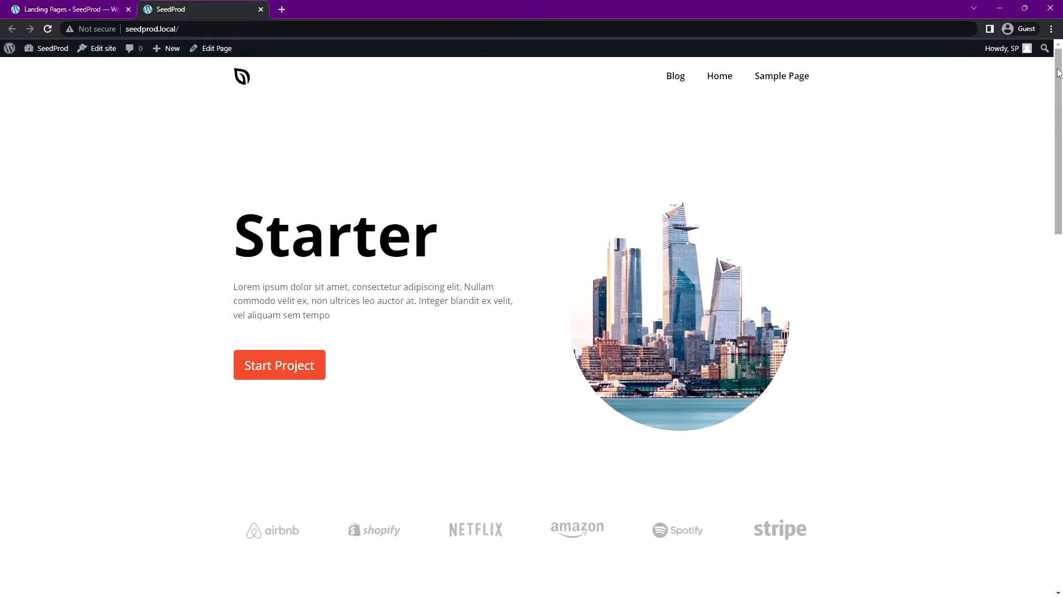
left_click_drag(1058, 73, 1047, 24)
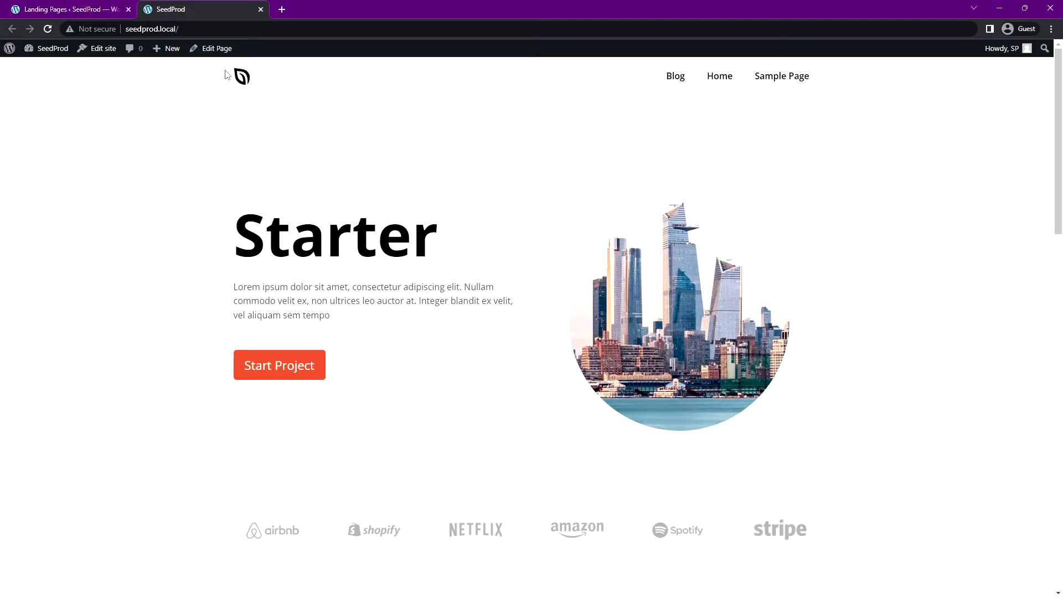
In the Header template, make the nav menu Simple with Item 1, Item 2 and Item 3
left_click(80, 10)
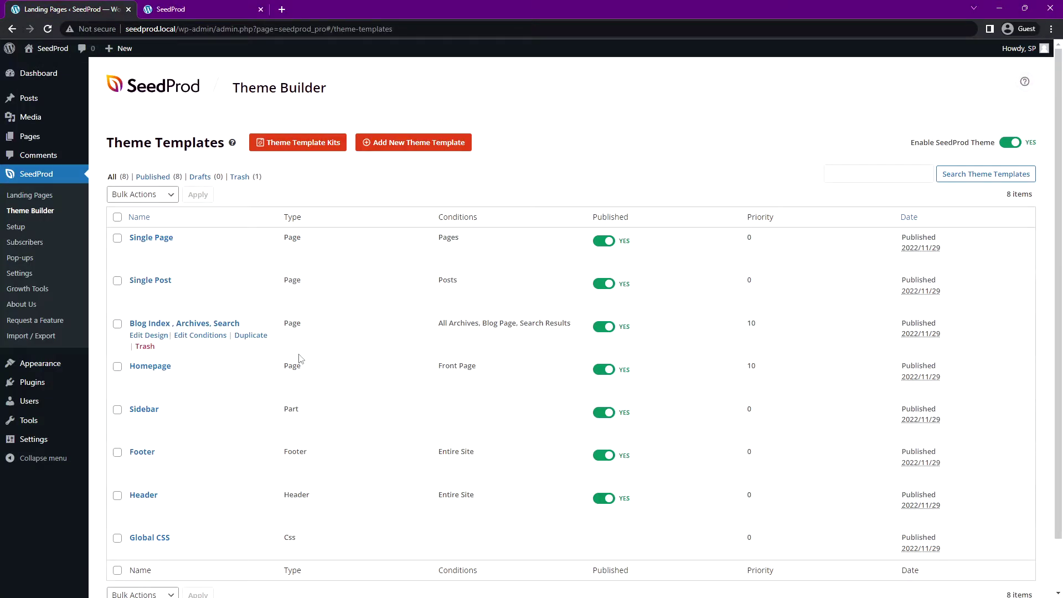
left_click(157, 508)
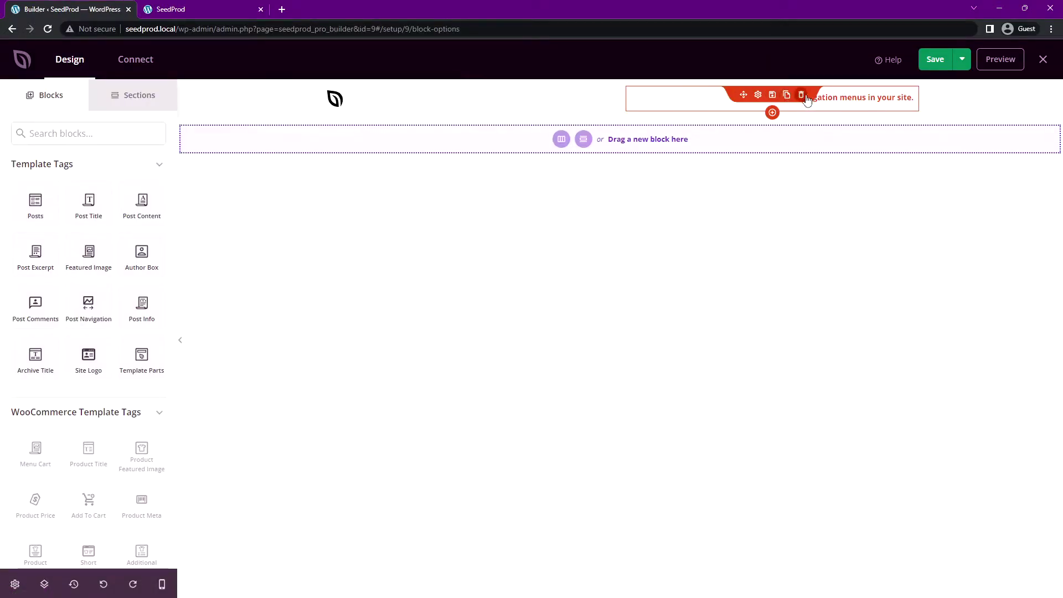
left_click(758, 95)
left_click(72, 197)
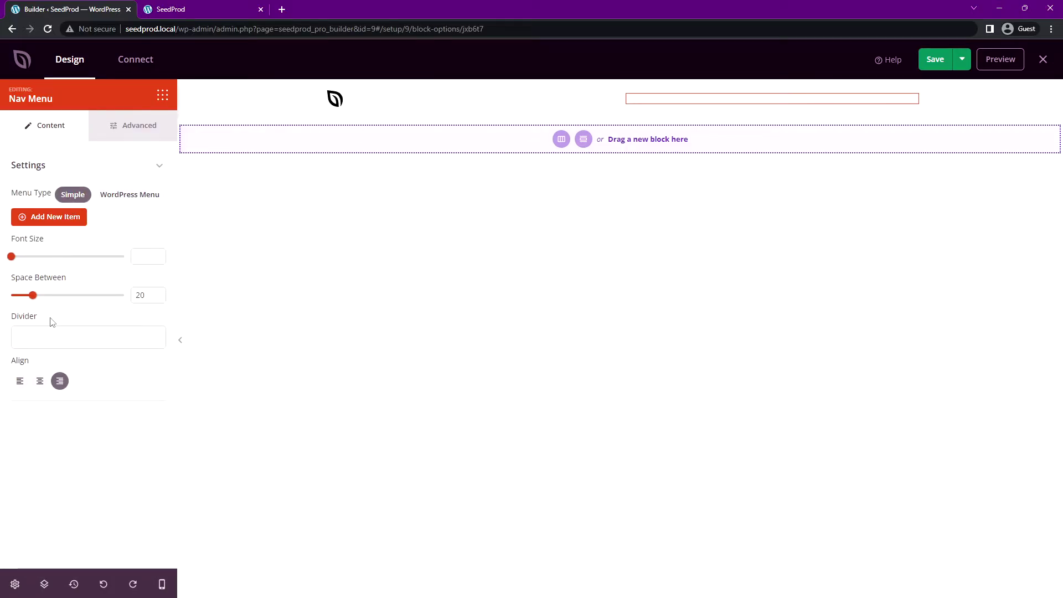
left_click(50, 217)
left_click(53, 247)
left_click(56, 278)
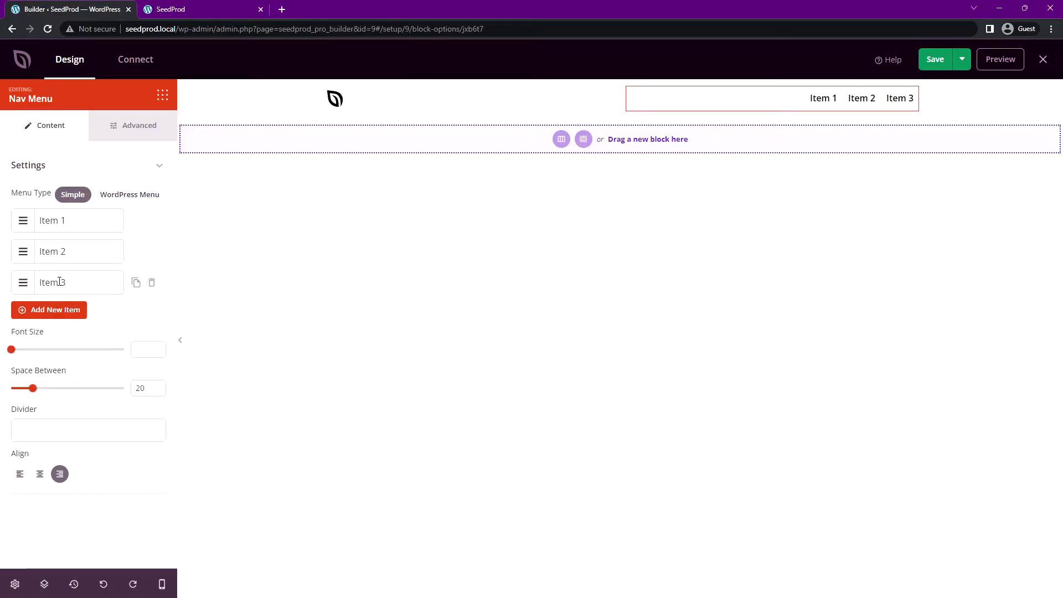
Save the header and reload the live site to see the new menu
left_click(935, 59)
left_click(171, 9)
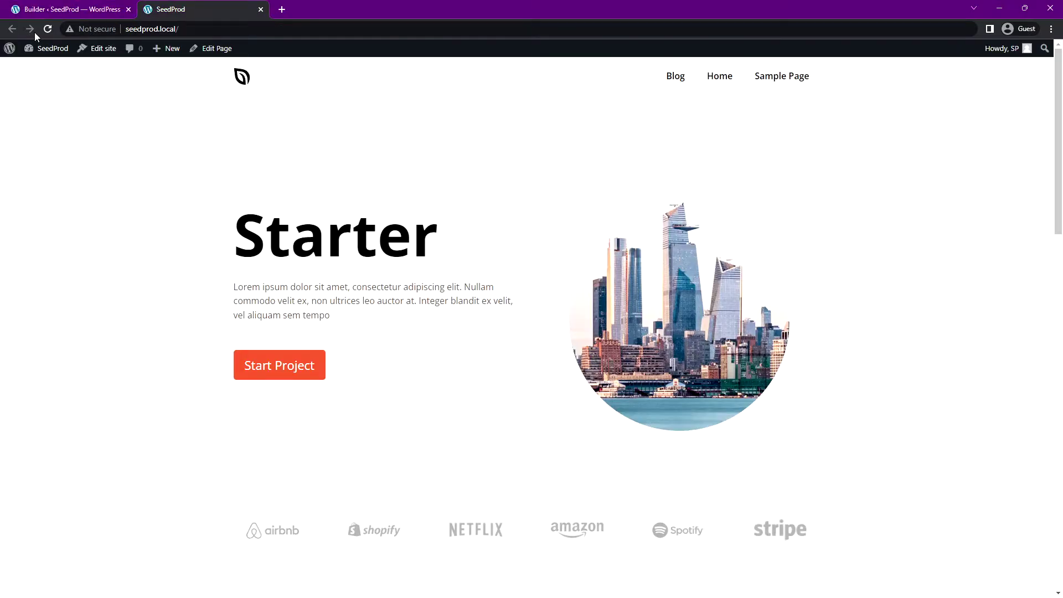
left_click(48, 28)
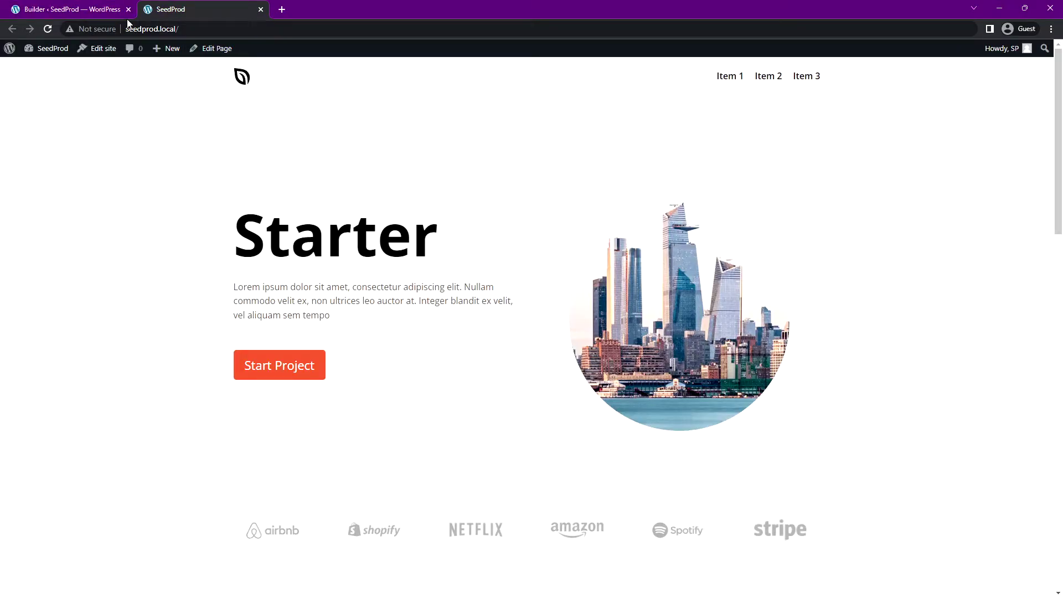
left_click(95, 8)
left_click(454, 96)
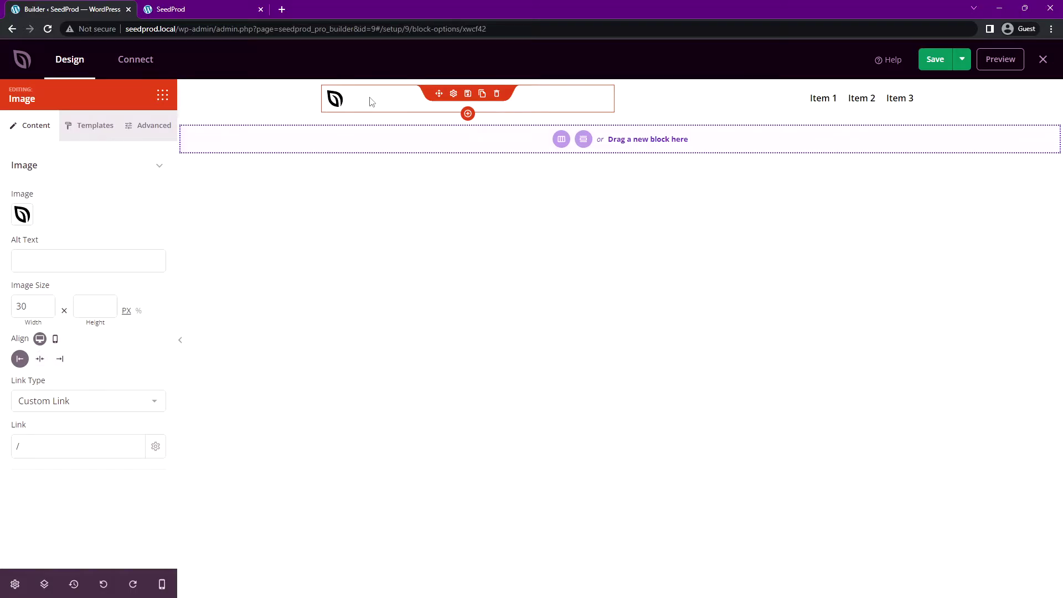
key("ctrl+Tab")
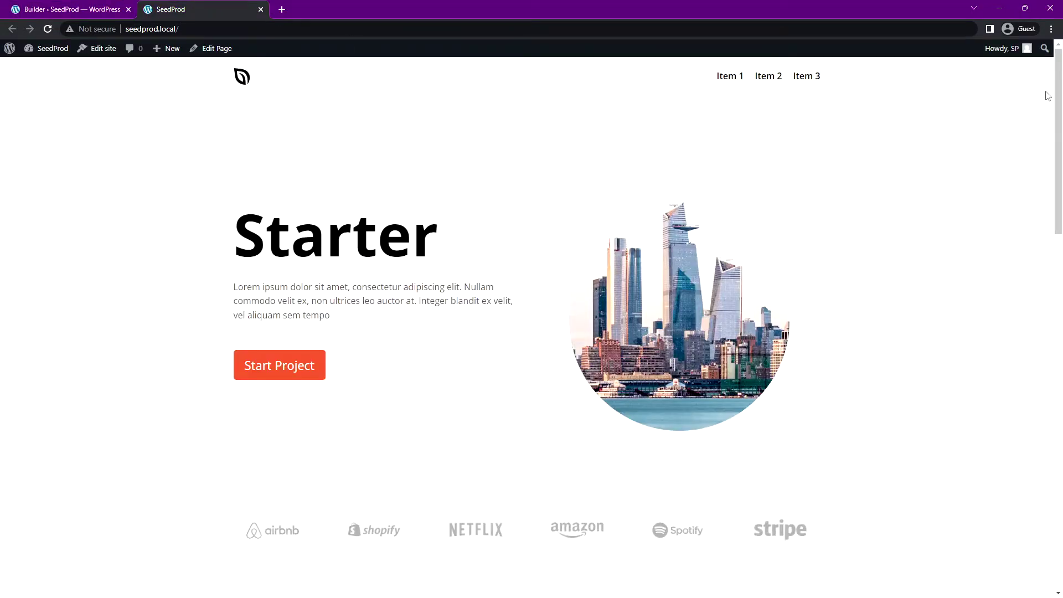
left_click_drag(1058, 97, 664, 382)
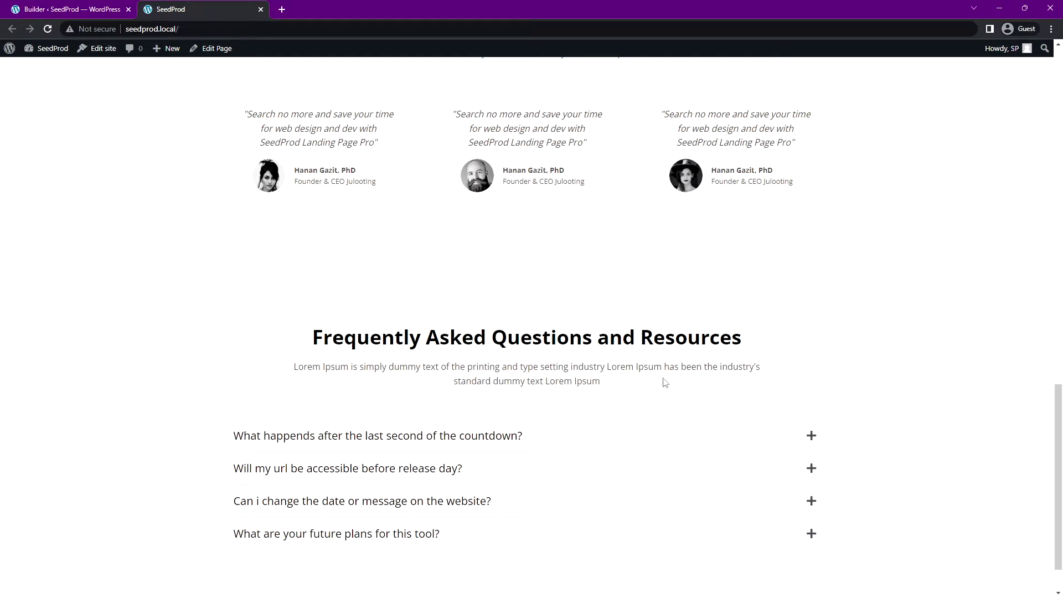
scroll(664, 382, "up", 2)
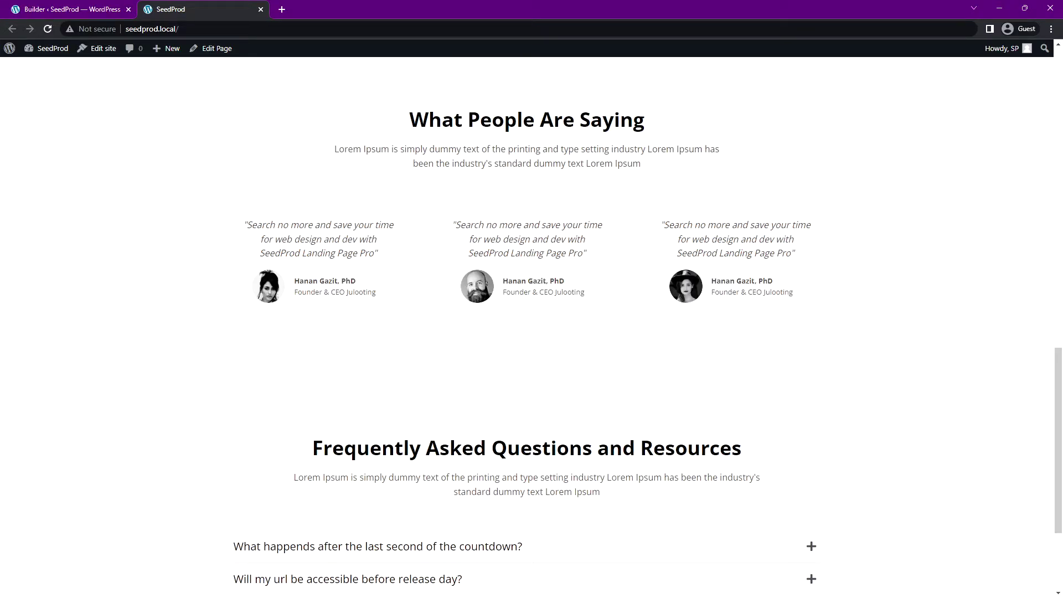
key("Home")
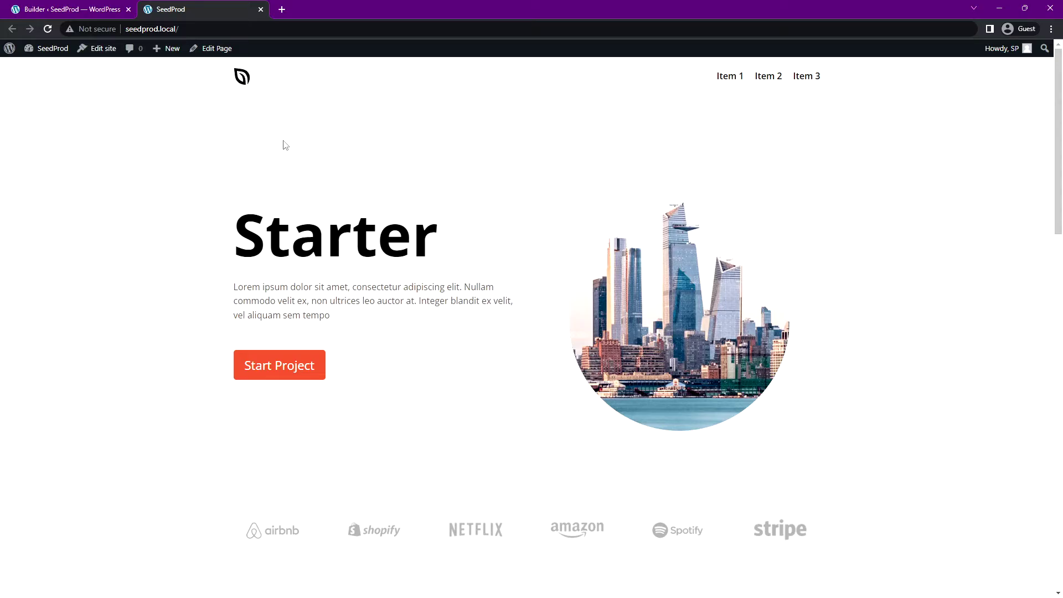
Delete the header's static logo image block and search blocks for 'site lo'
left_click(103, 12)
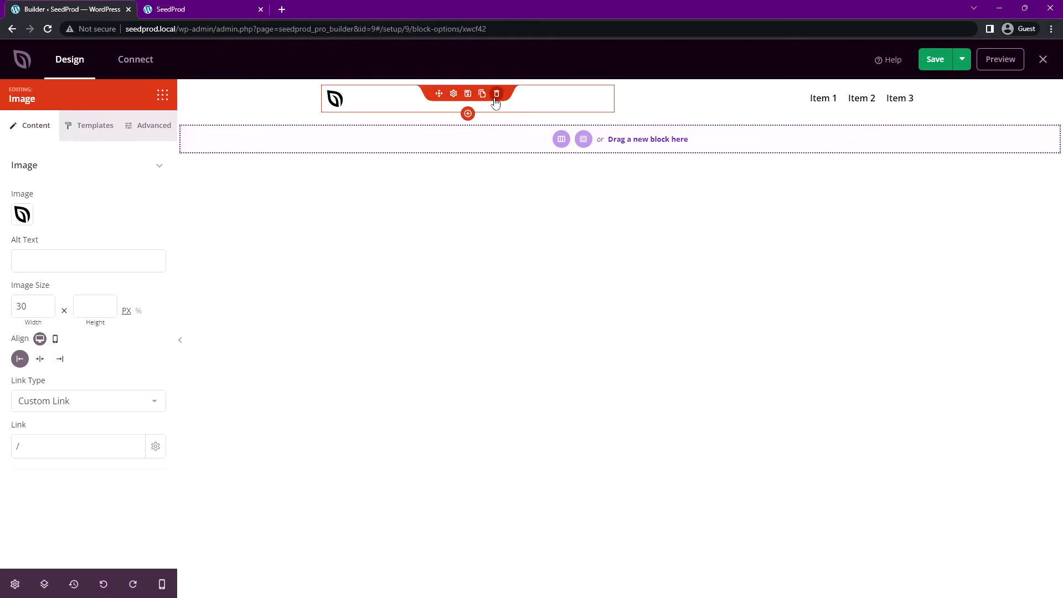
left_click(497, 93)
left_click(491, 333)
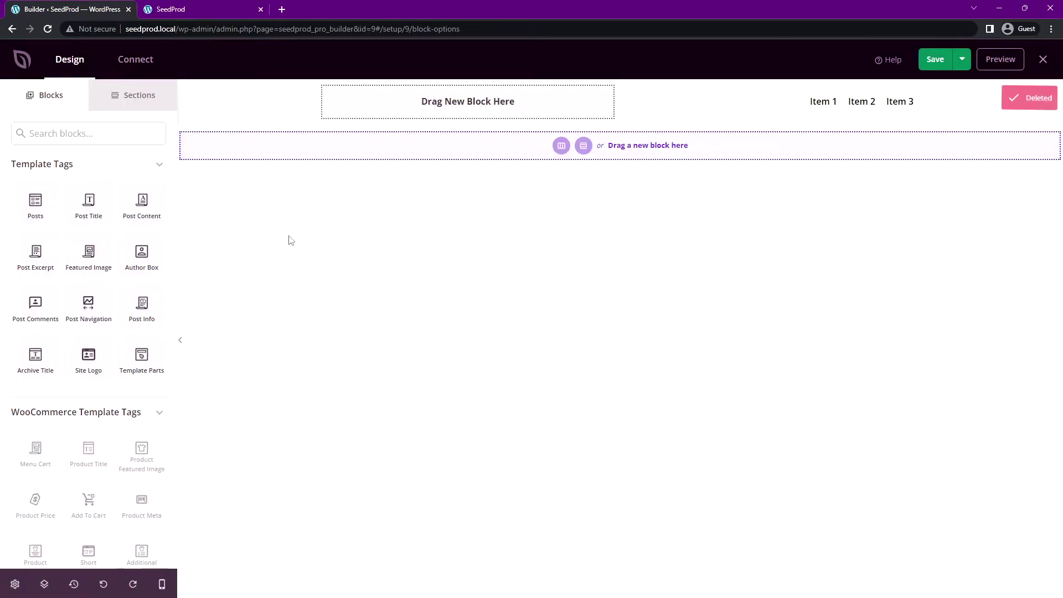
left_click(72, 133)
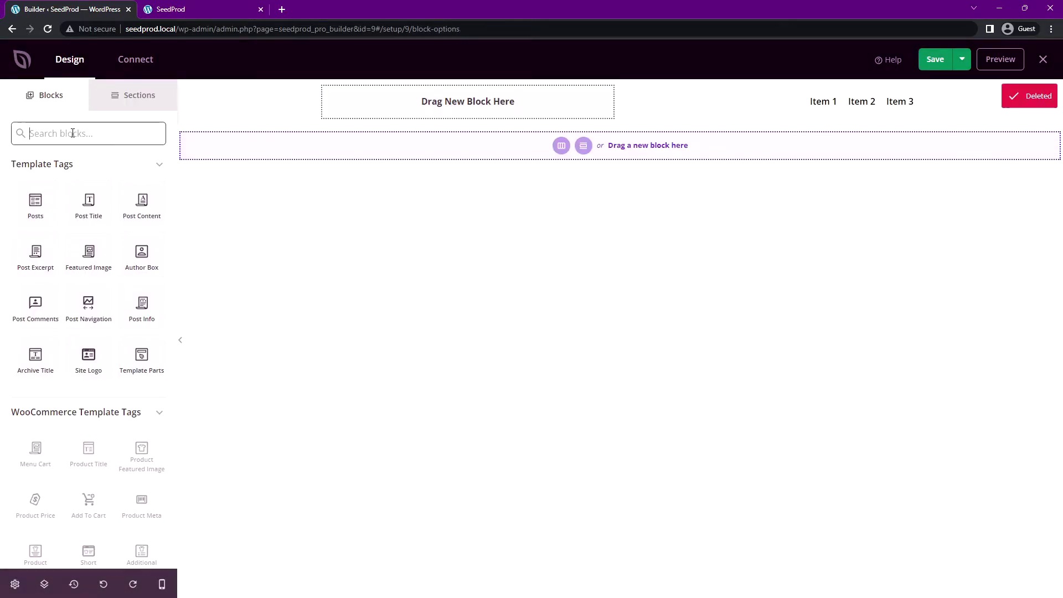
type("site logo")
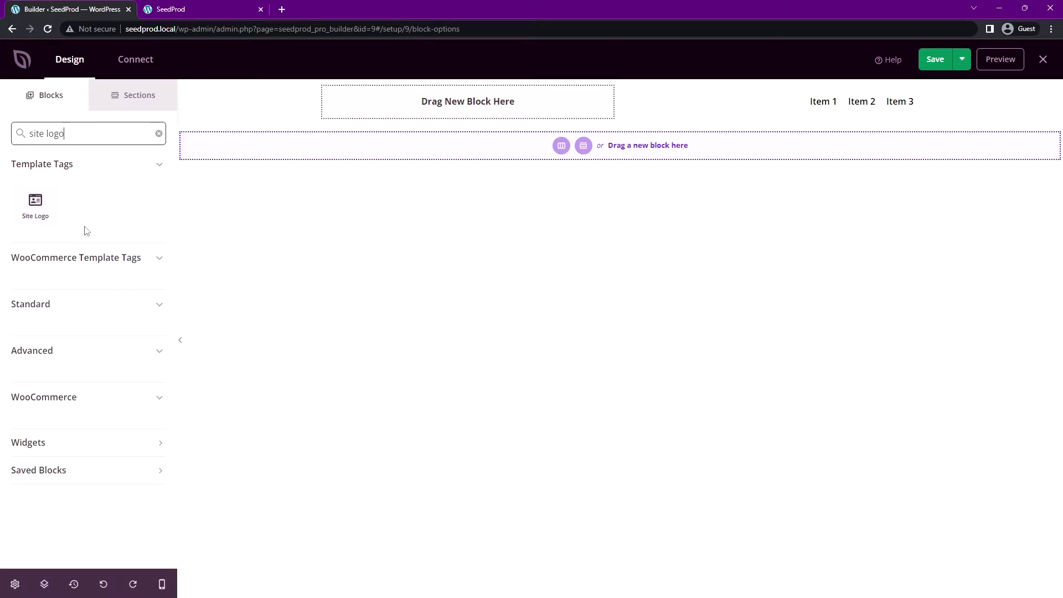
Drag a Site Logo block into the header's empty slot and open its settings
left_click_drag(35, 202, 418, 103)
left_click(453, 94)
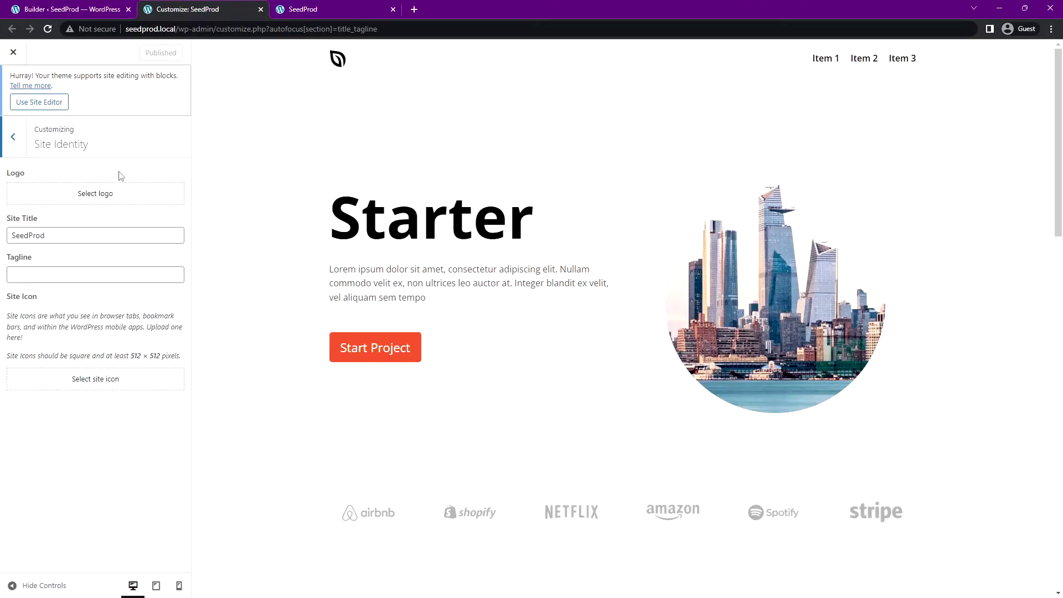
Upload SeedProd-logo.svg as the site logo without cropping and publish it
left_click(100, 204)
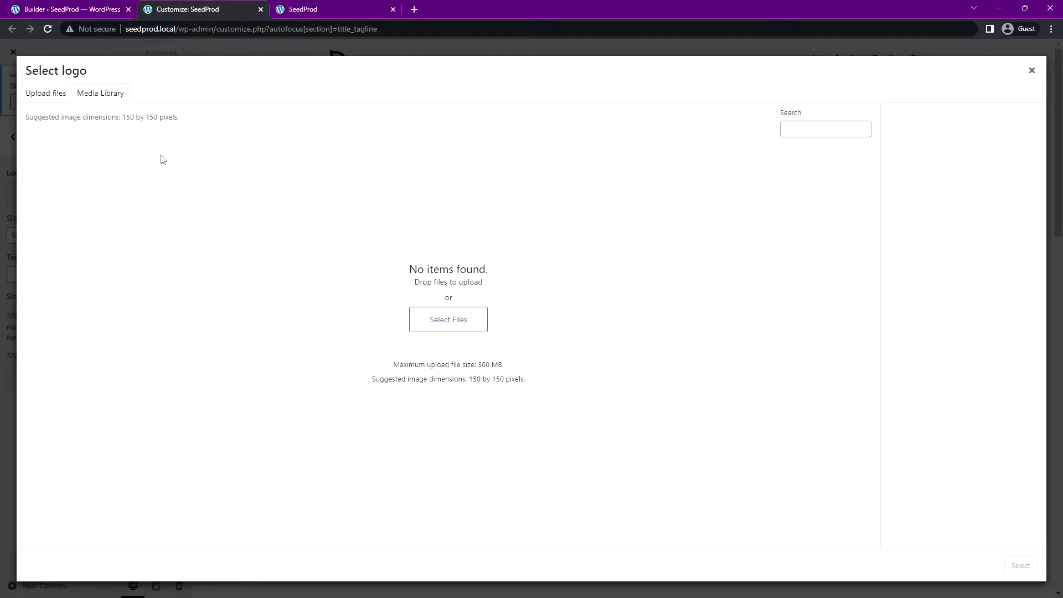
left_click(56, 98)
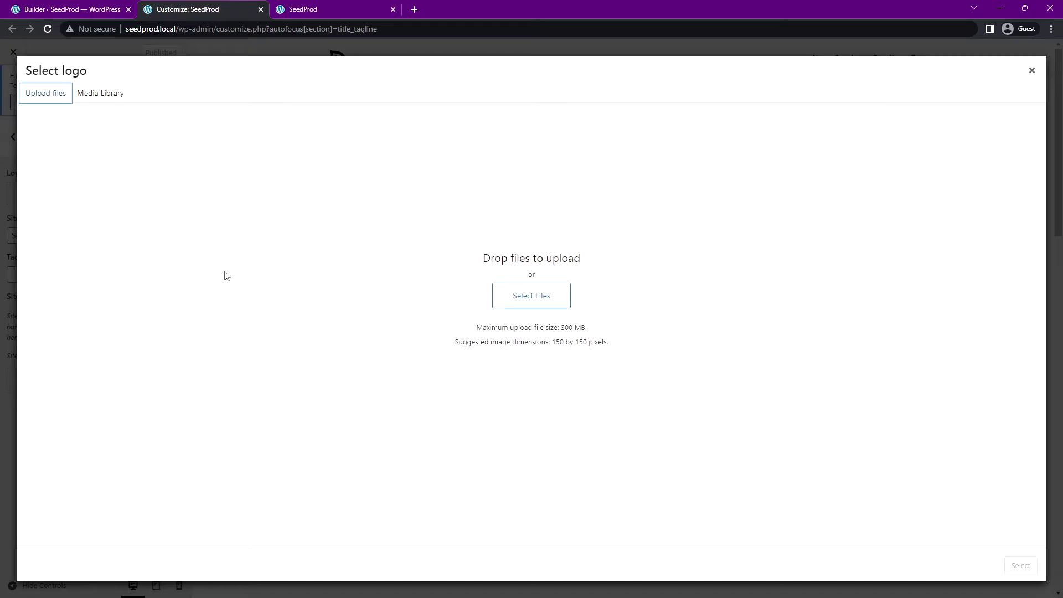
left_click(534, 299)
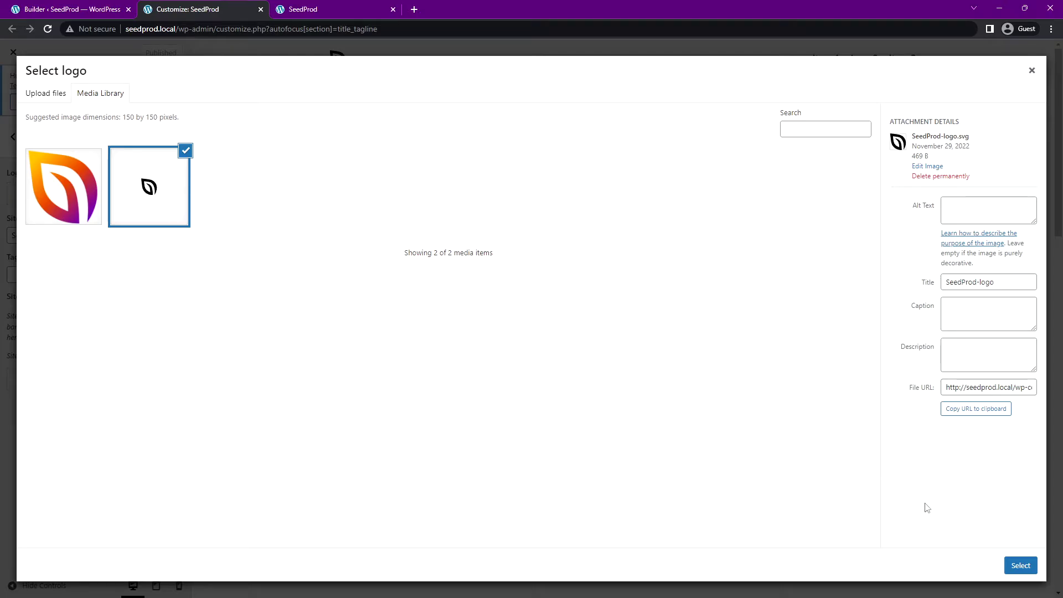
left_click(1021, 567)
left_click(962, 562)
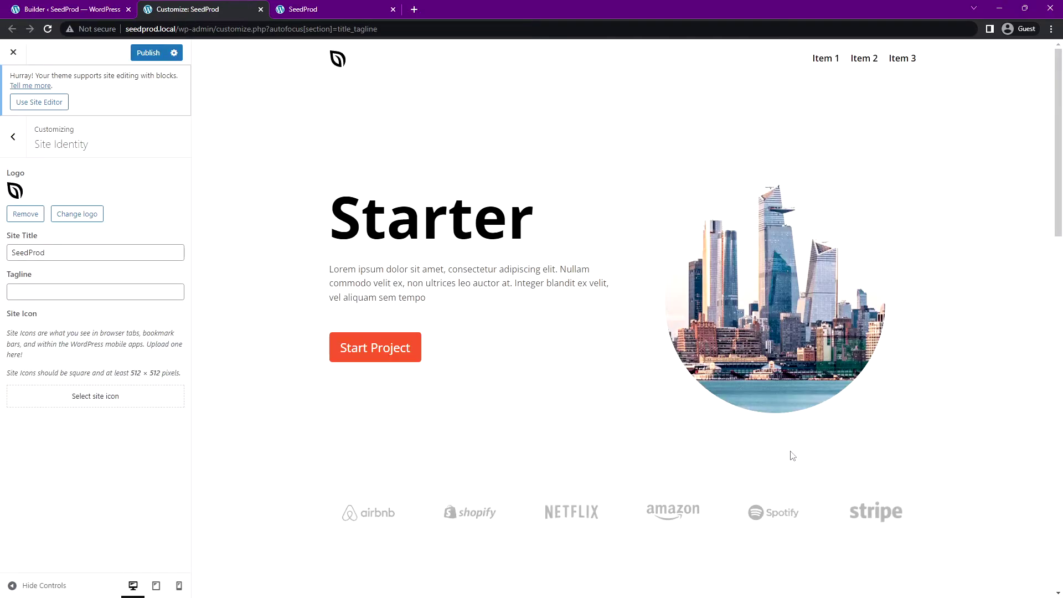
left_click(151, 53)
Back in the builder, save the header and set the Site Logo width to 15%
left_click(261, 8)
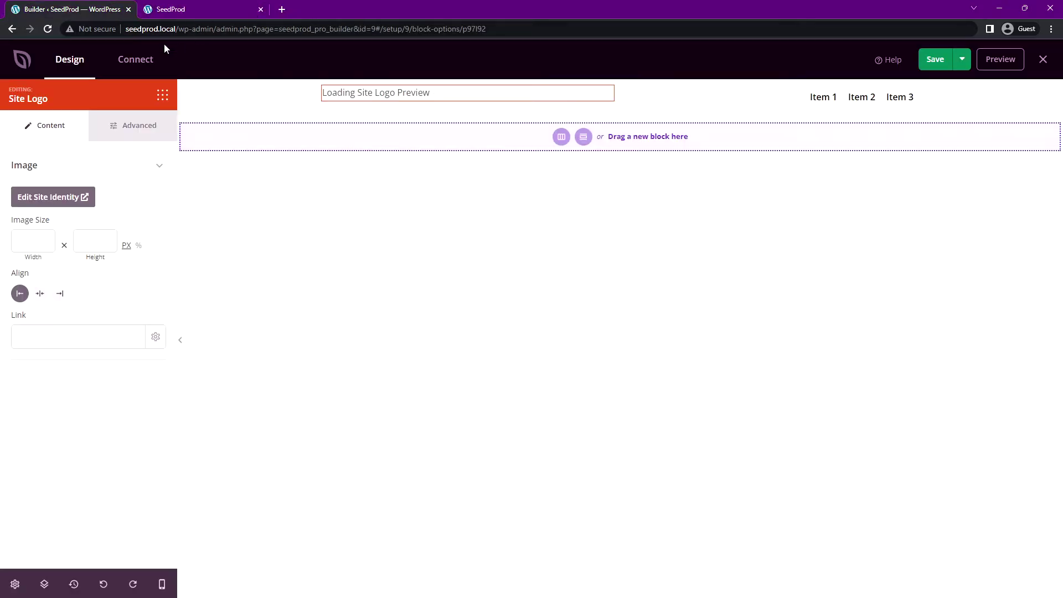
left_click(935, 62)
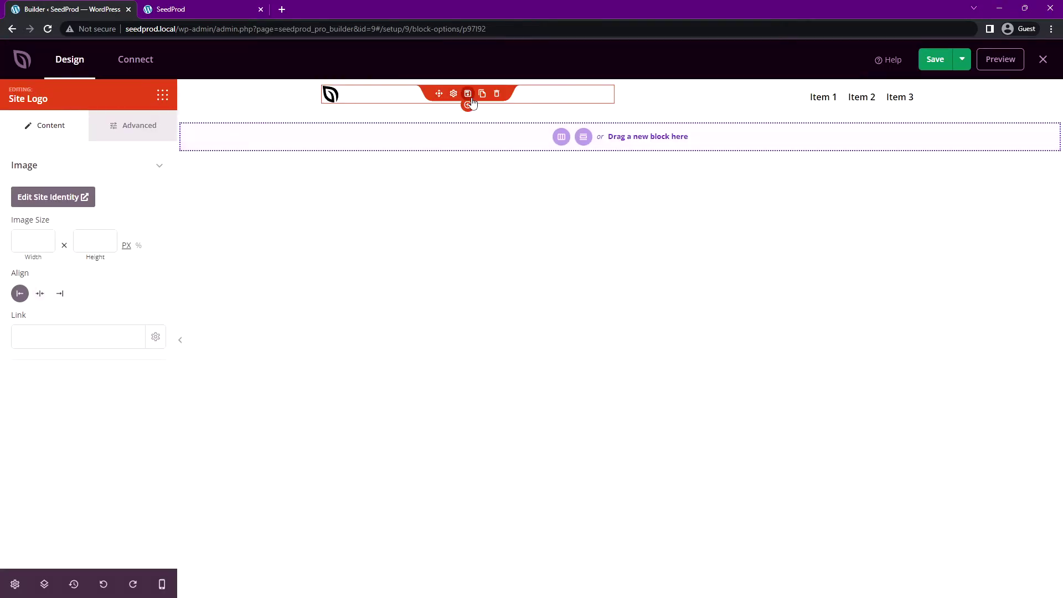
left_click(139, 246)
left_click(35, 235)
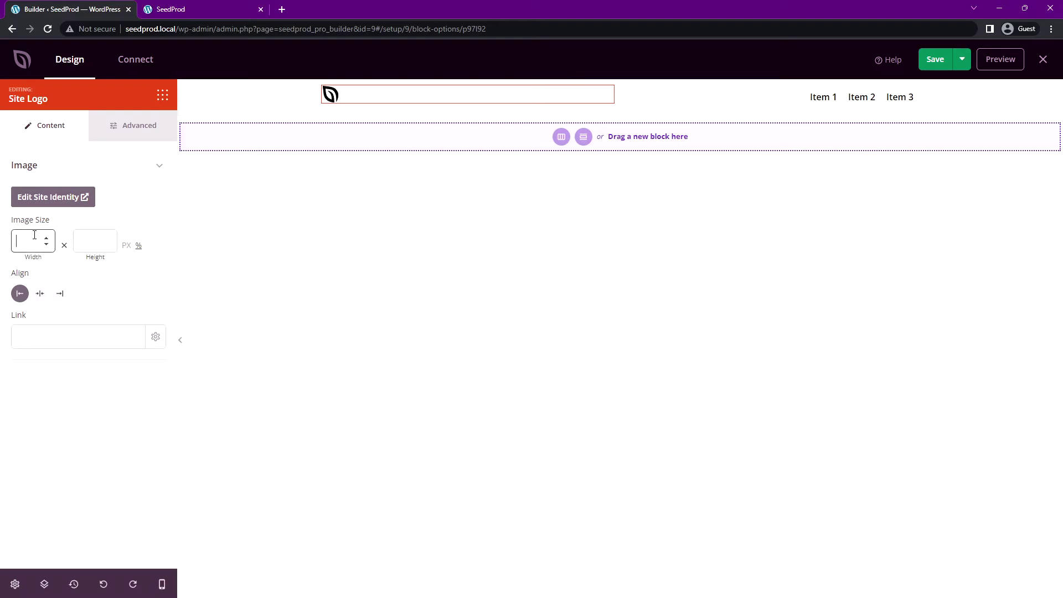
type("15")
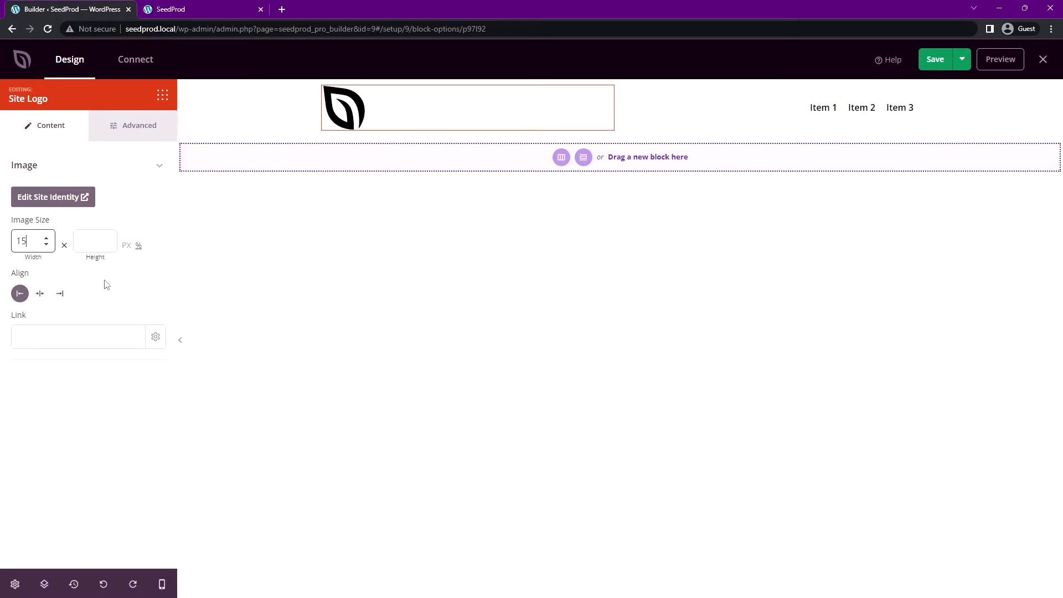
Save the resized logo and reload the live site to check it
left_click(930, 69)
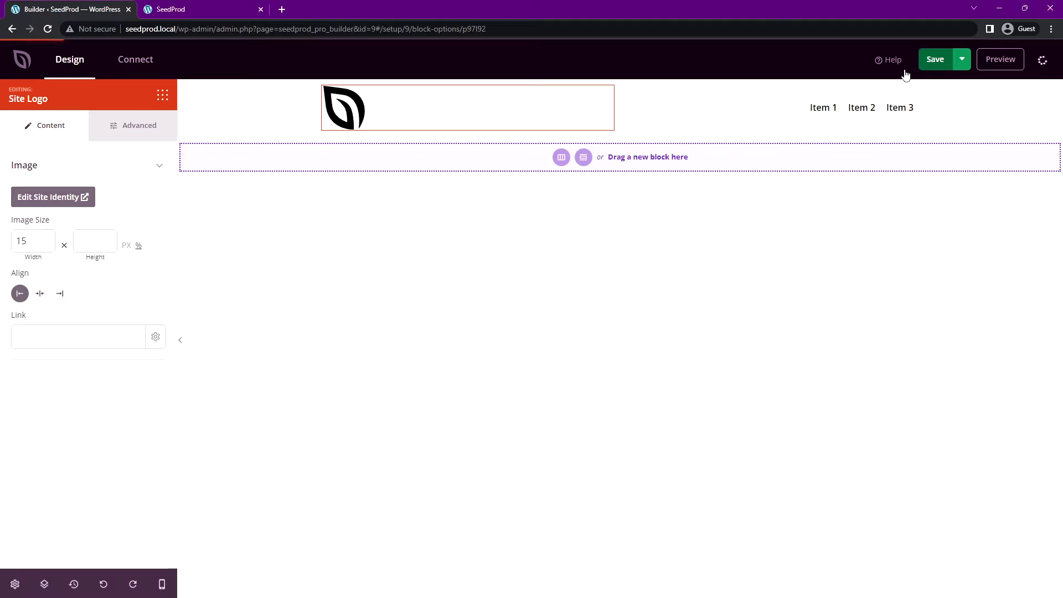
left_click(211, 11)
left_click(48, 28)
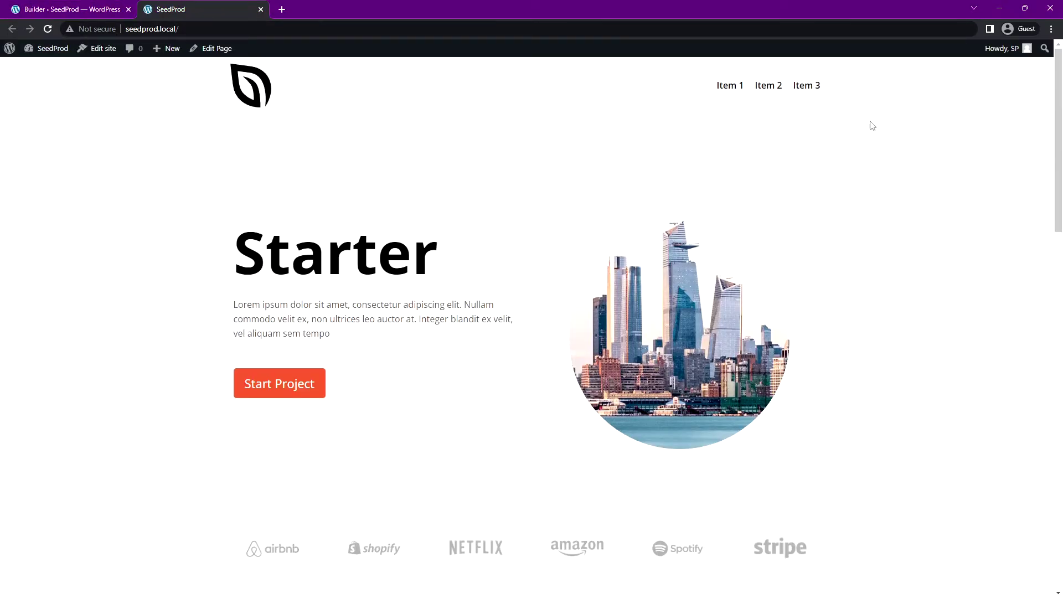
Exit the header builder back to the Theme Templates list
left_click_drag(1058, 88, 979, 493)
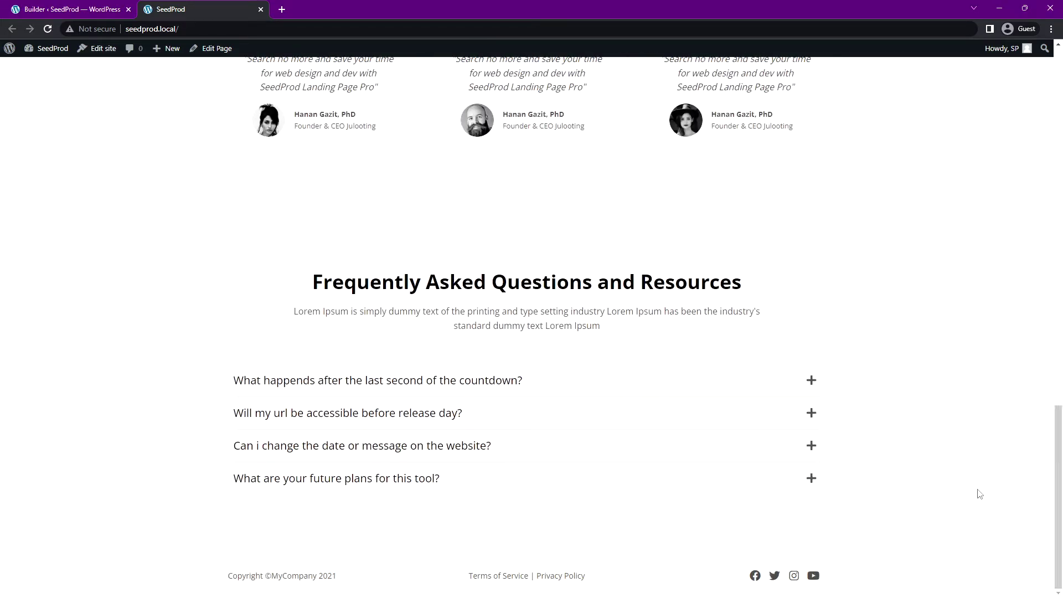
left_click(89, 11)
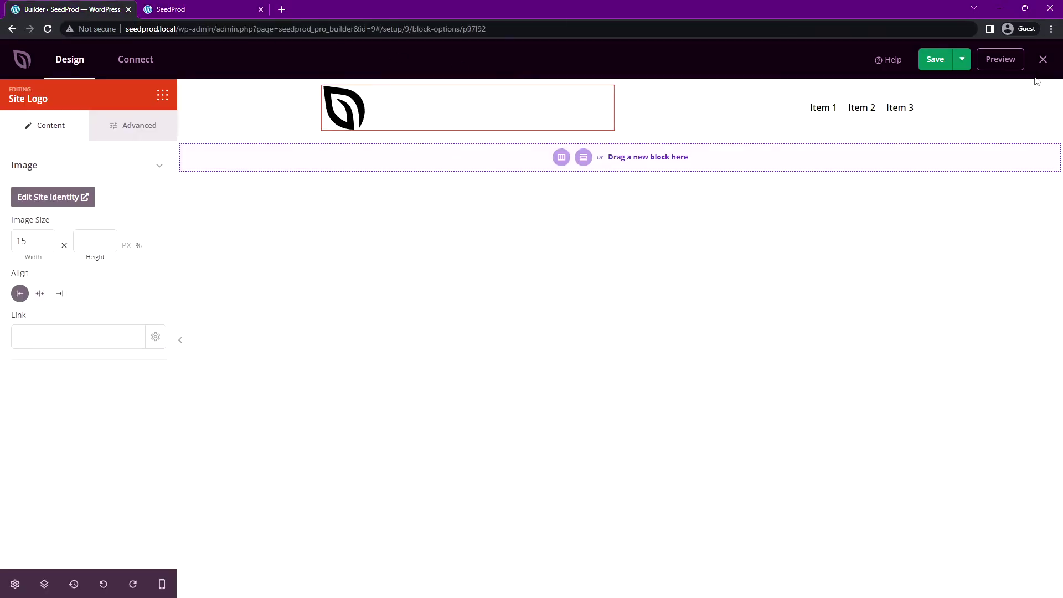
left_click(1040, 57)
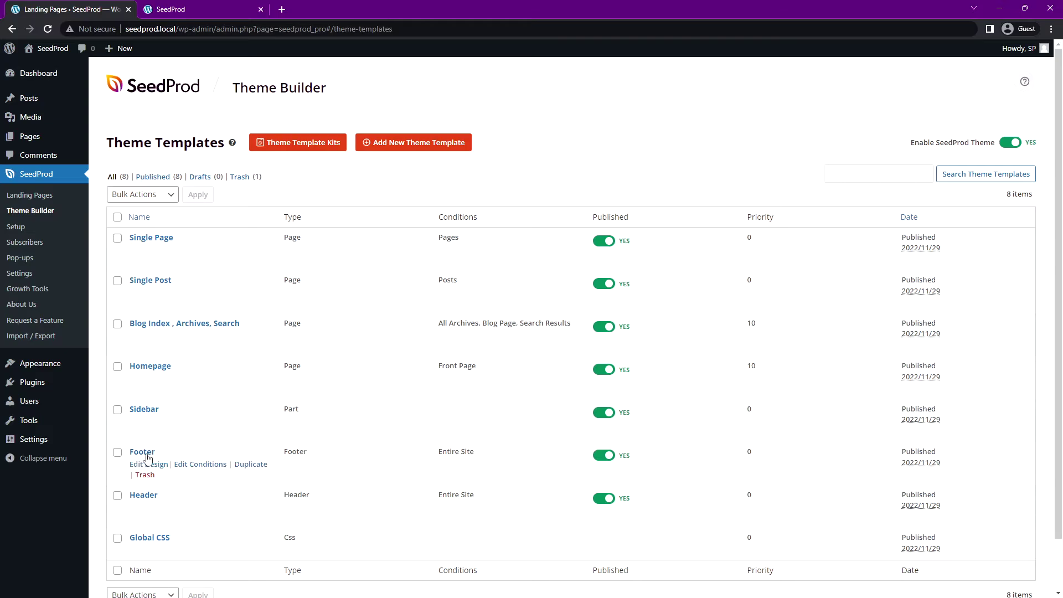
Add a Site Logo block above the copyright line in the Footer template
left_click(148, 465)
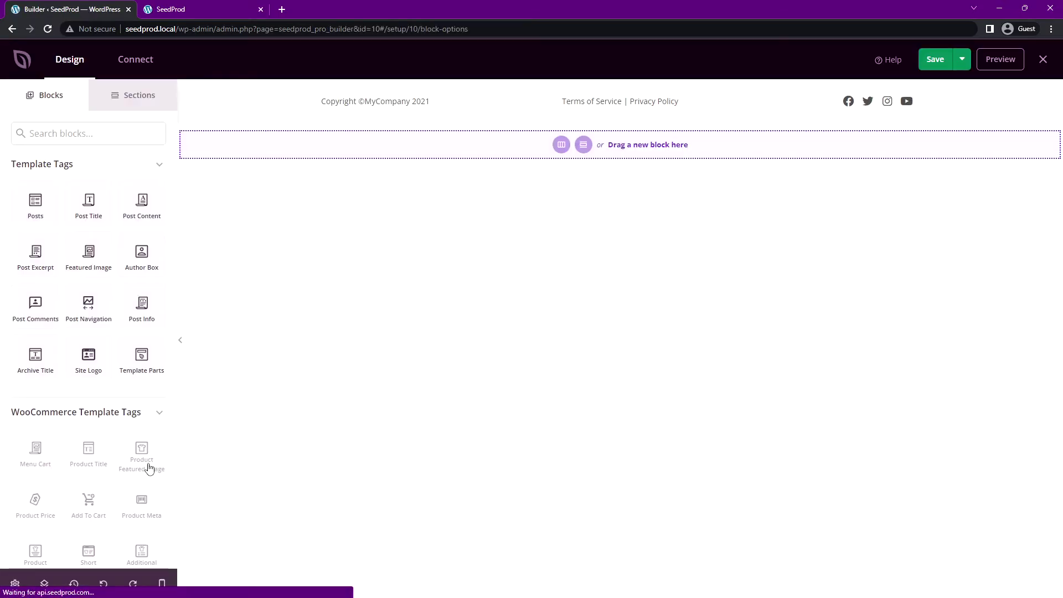
type("site")
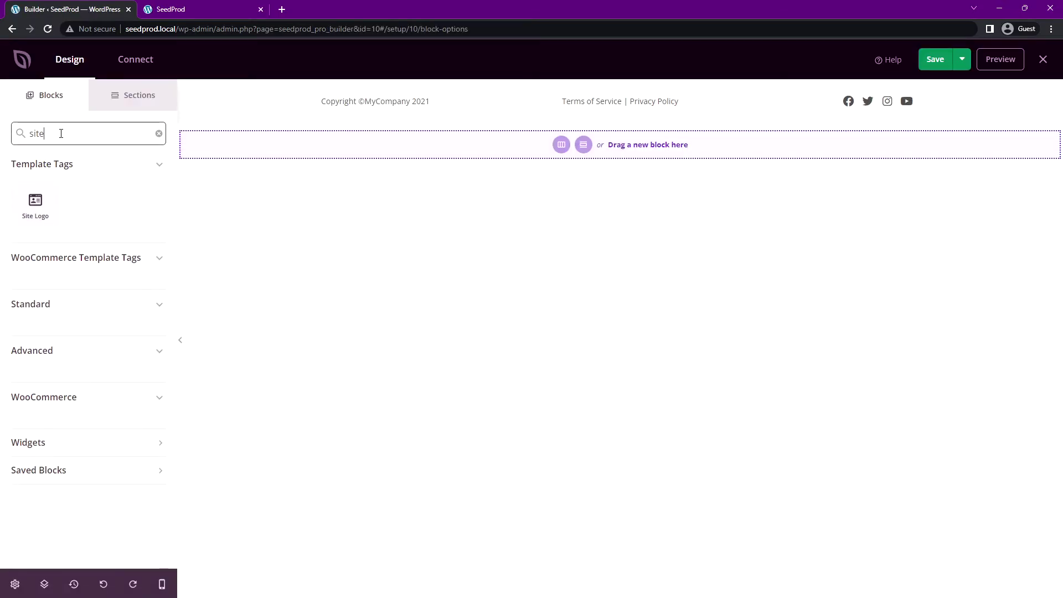
left_click_drag(36, 202, 357, 99)
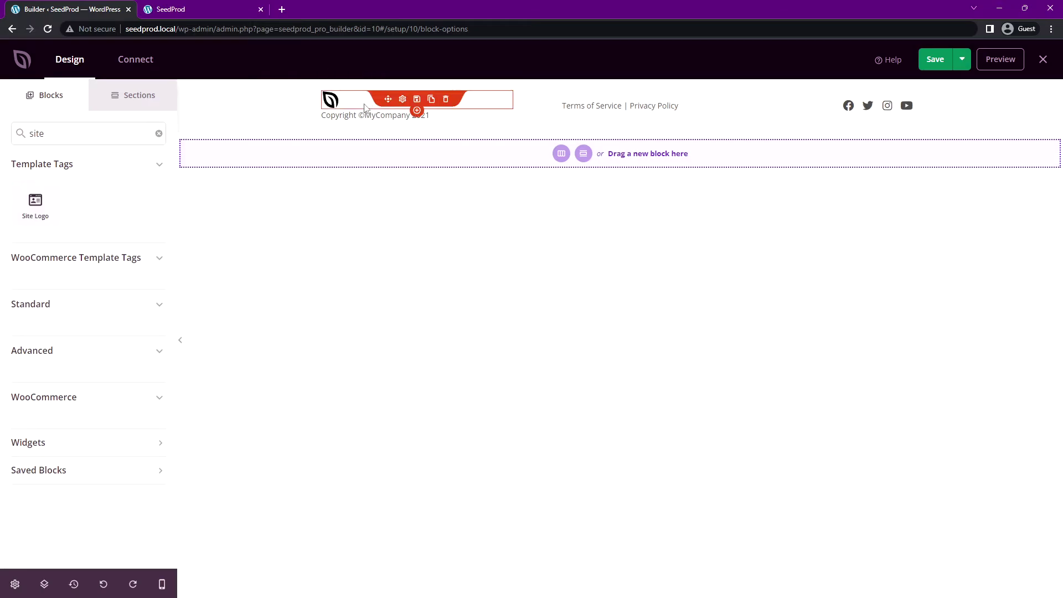
Set the footer logo width to 15% and save the footer
left_click(138, 245)
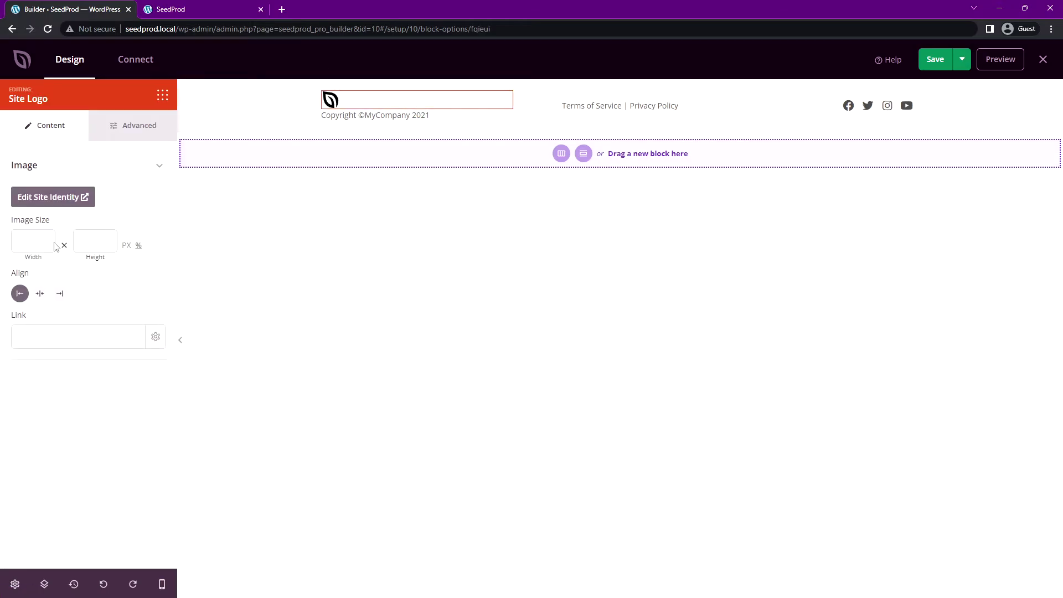
left_click(29, 238)
type("10")
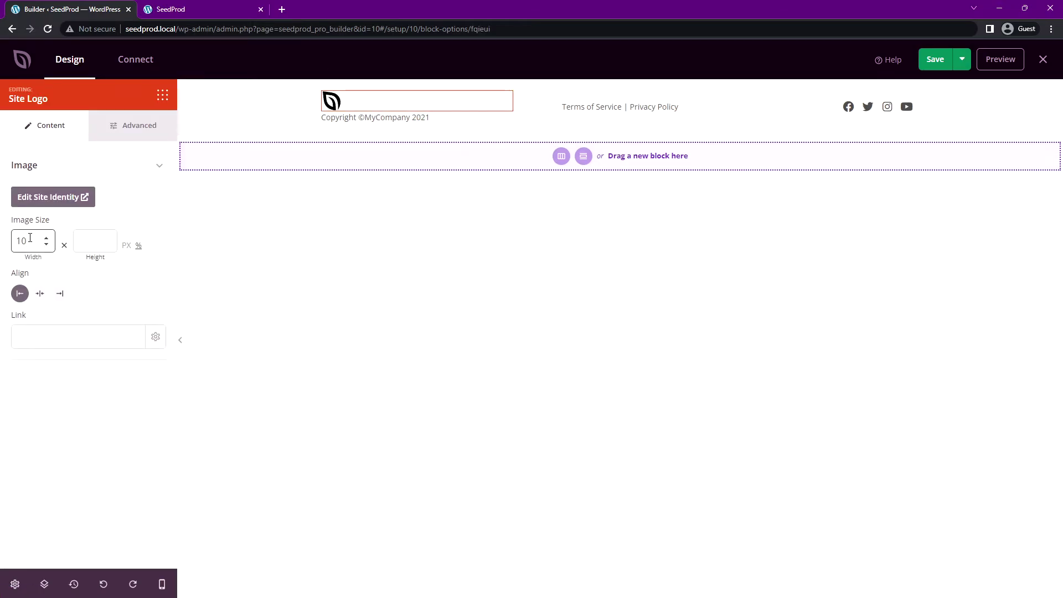
key("BackSpace")
type("5")
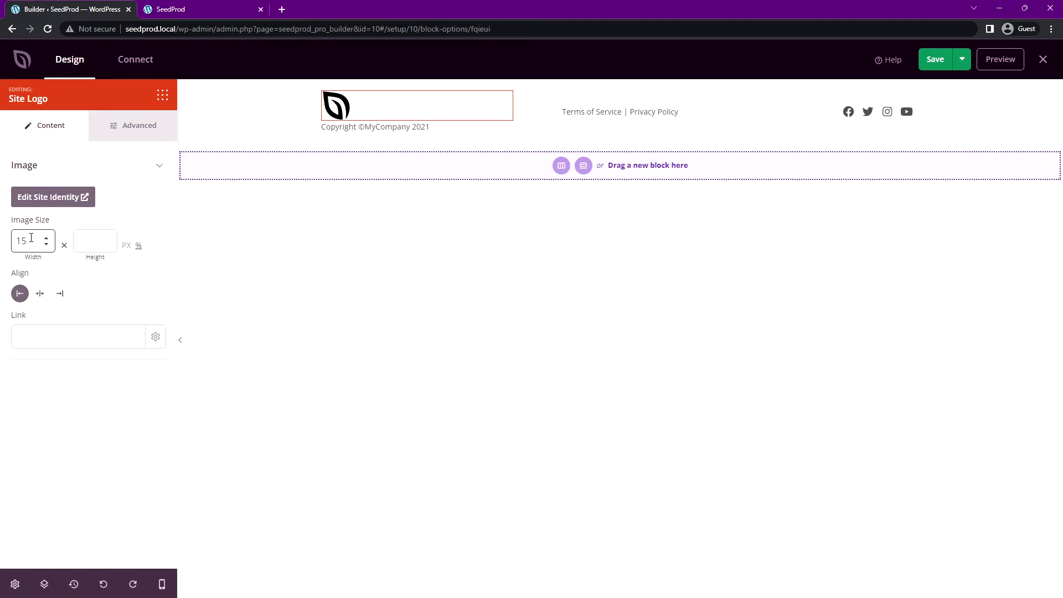
left_click(935, 59)
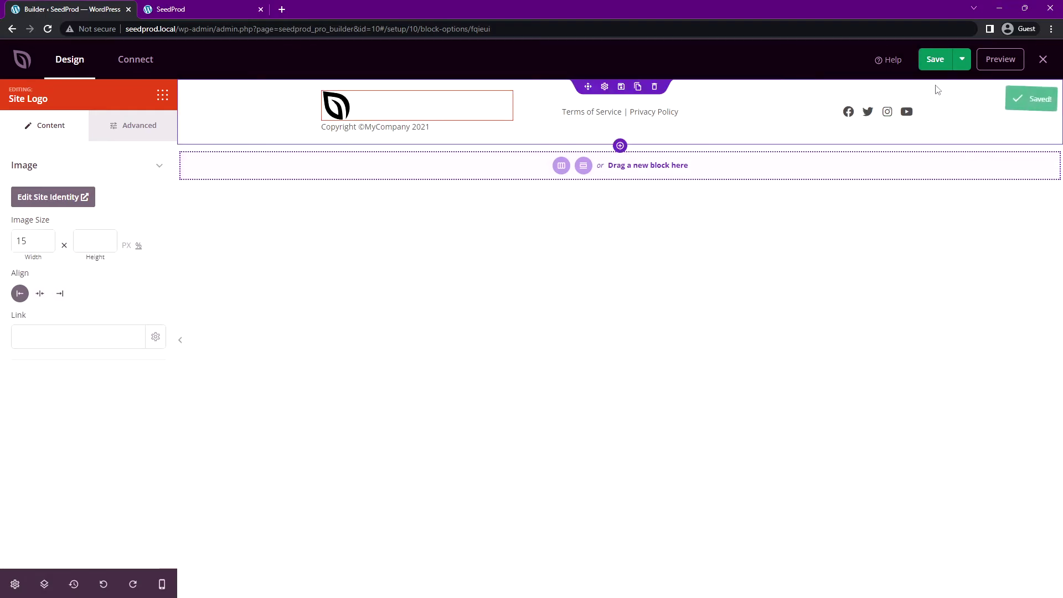
Close the footer builder, reload the live site to check its footer logo, then return to Theme Templates
left_click(1043, 59)
key("ctrl+Tab")
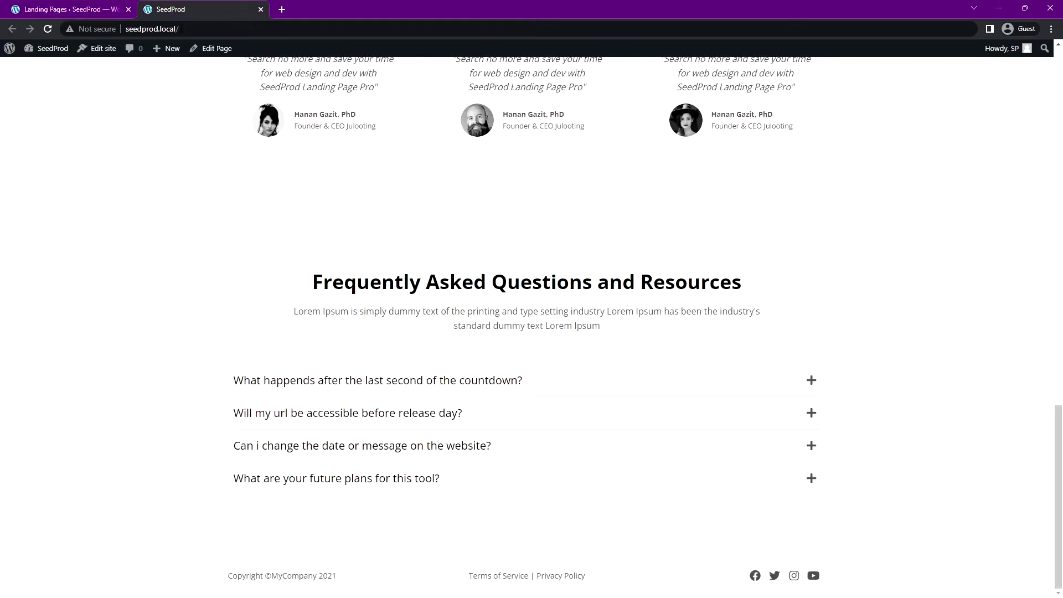
key("F5")
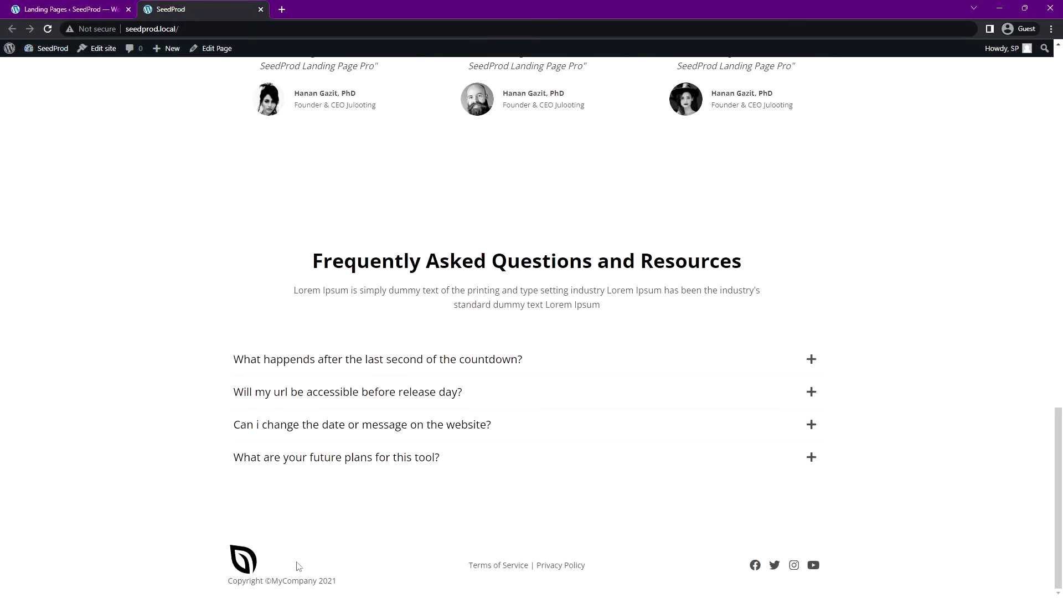
left_click_drag(1057, 548, 1044, 60)
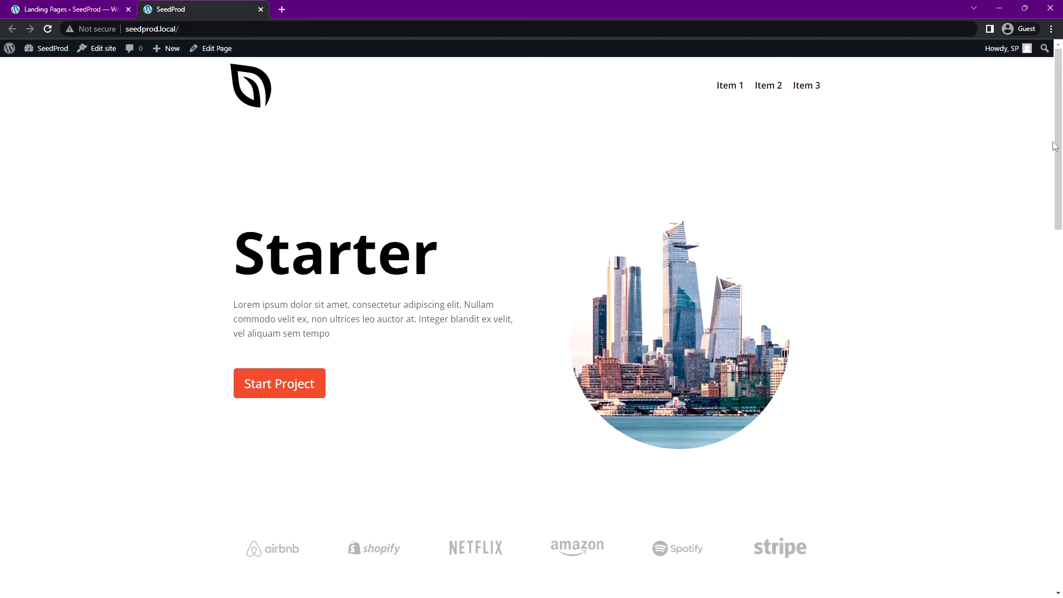
left_click_drag(1054, 141, 750, 104)
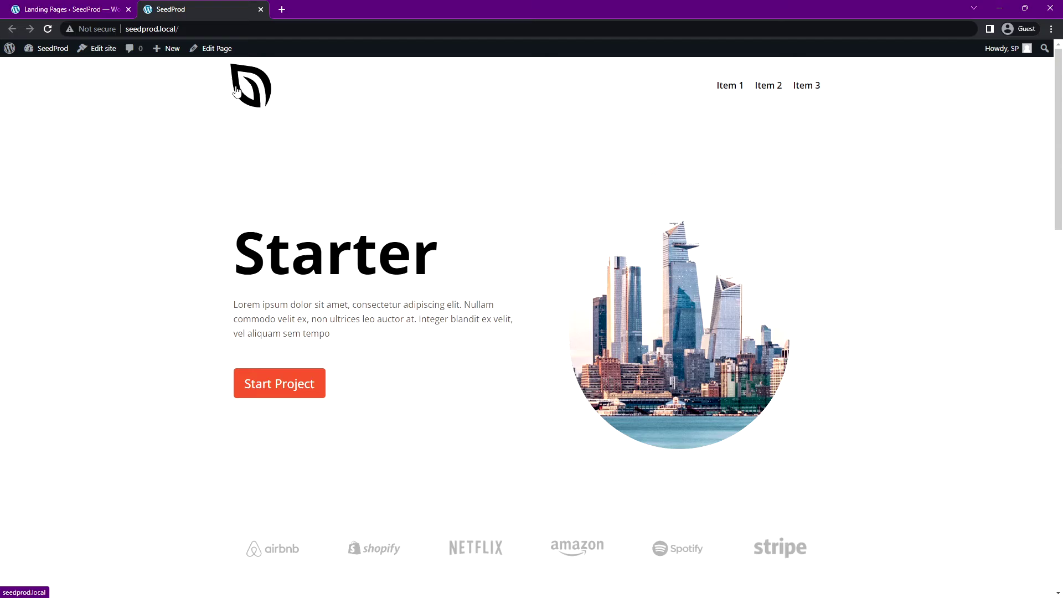
left_click(96, 17)
mouse_move(152, 377)
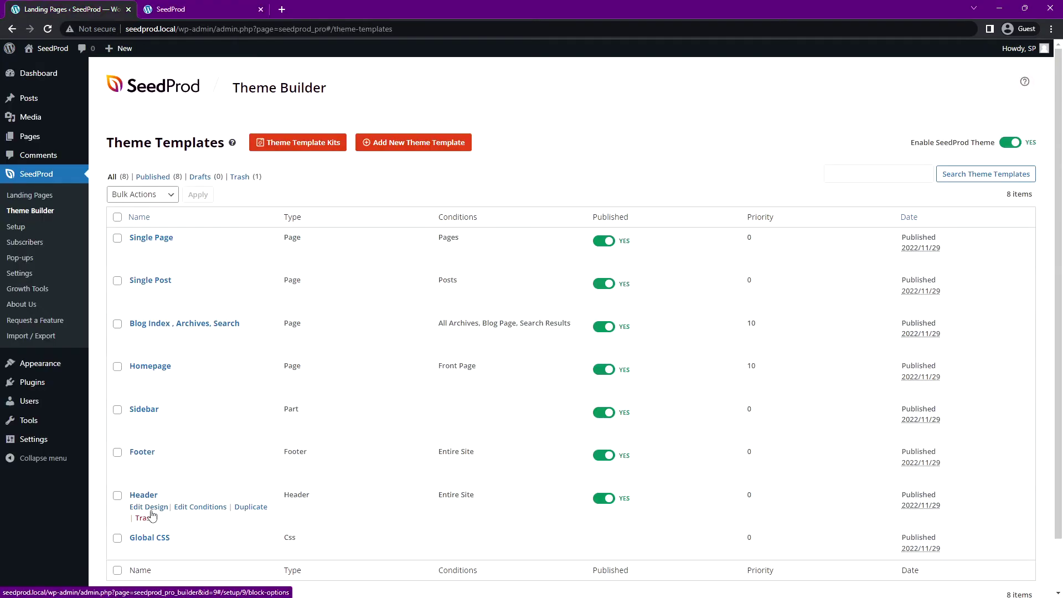
Replace the site logo with the uncropped orange gradient leaf image via Site Identity and publish it
left_click(150, 507)
left_click(437, 108)
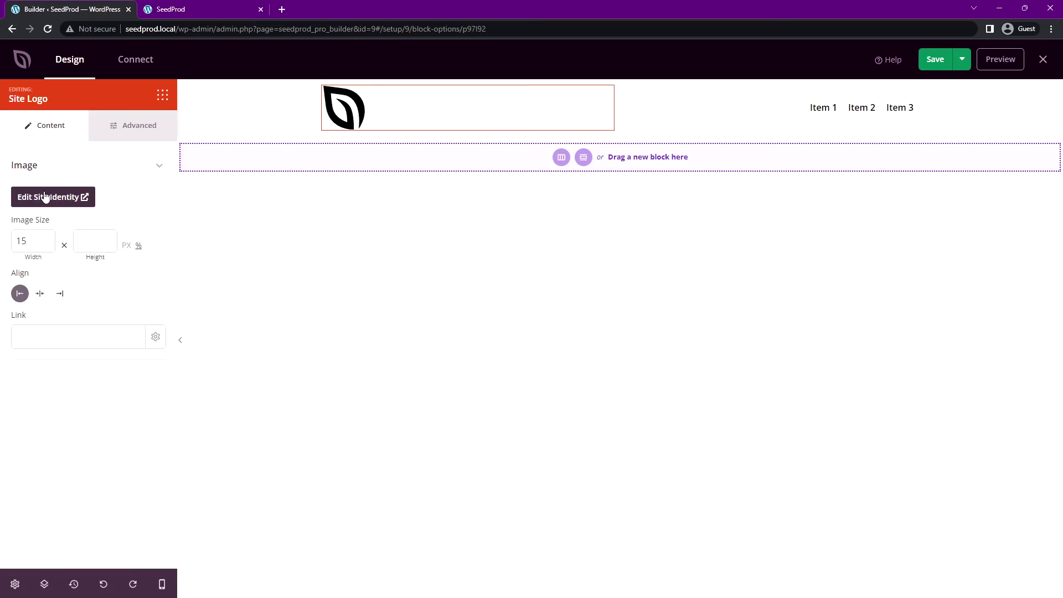
left_click(63, 198)
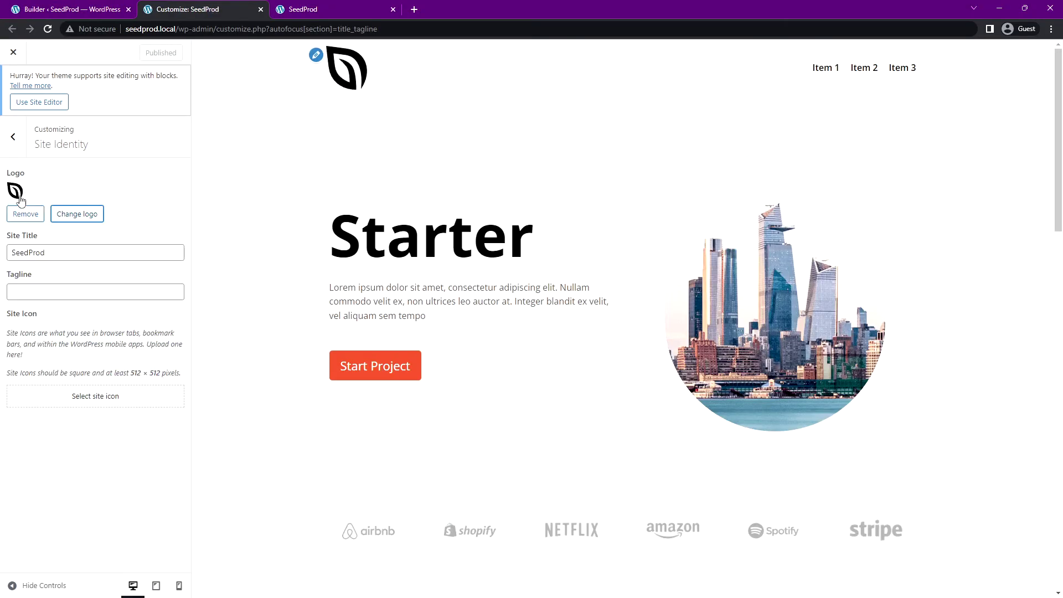
left_click(88, 214)
left_click(76, 187)
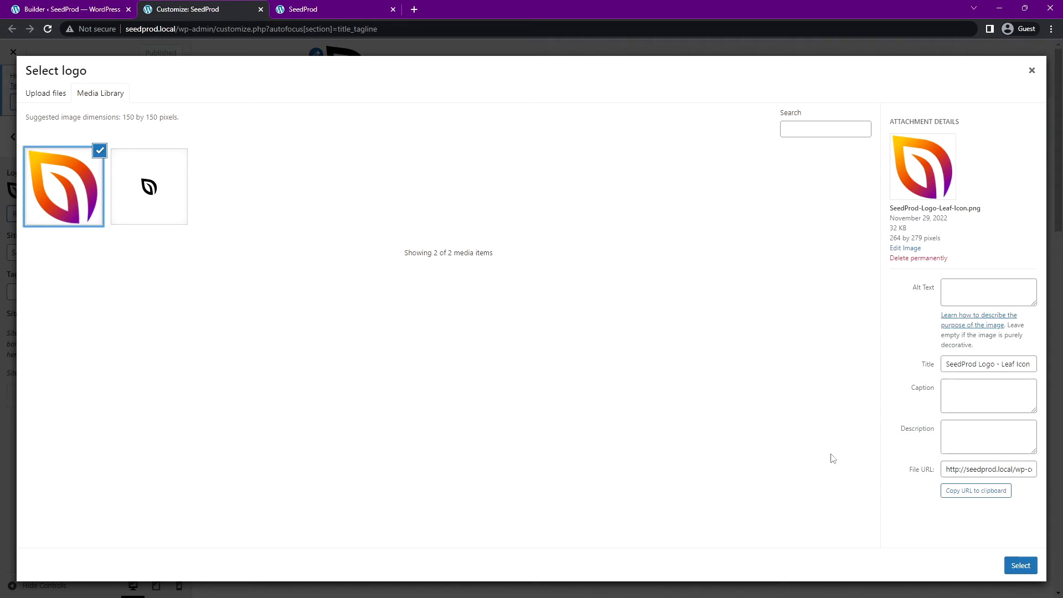
left_click(1020, 565)
left_click(947, 566)
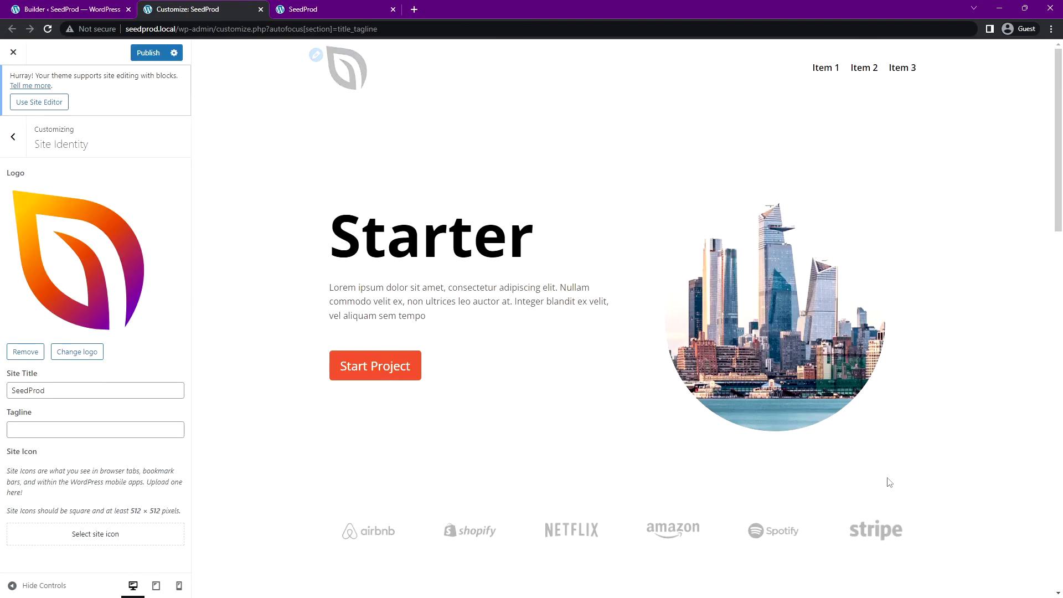
left_click(154, 54)
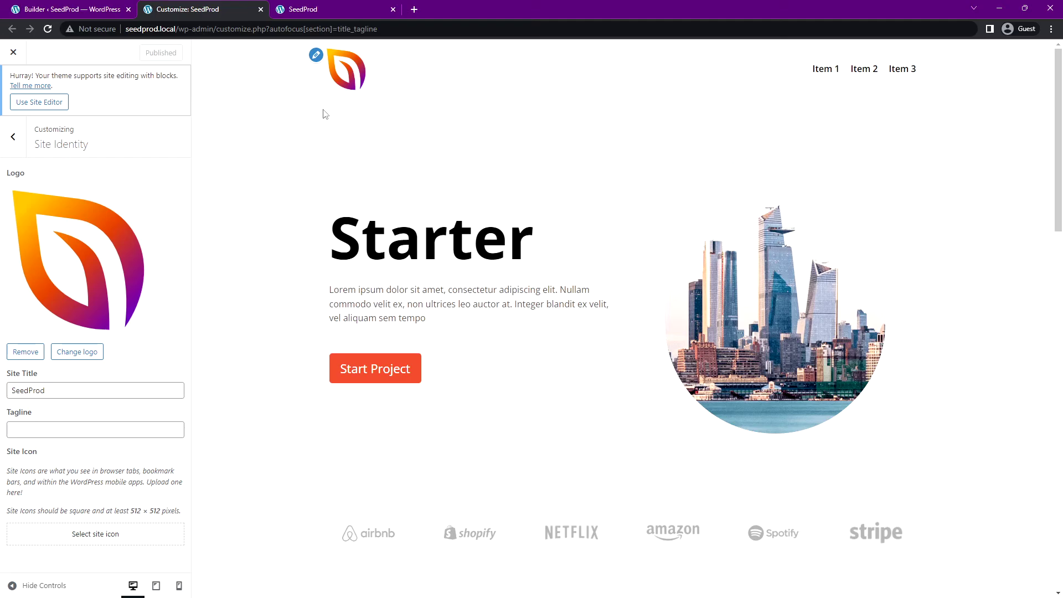
left_click(313, 9)
left_click(48, 29)
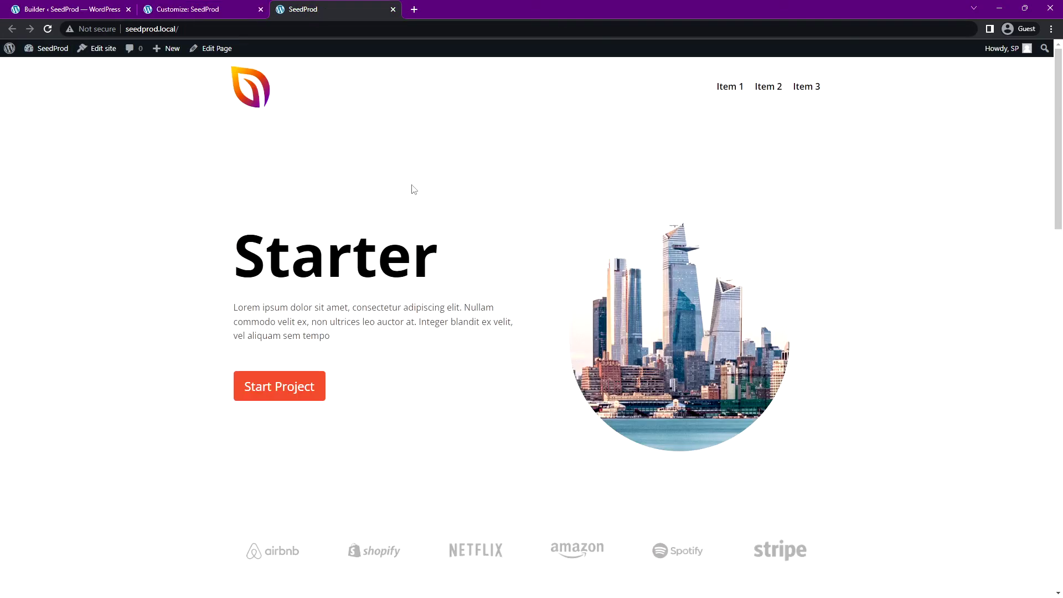
left_click_drag(1050, 102, 1050, 476)
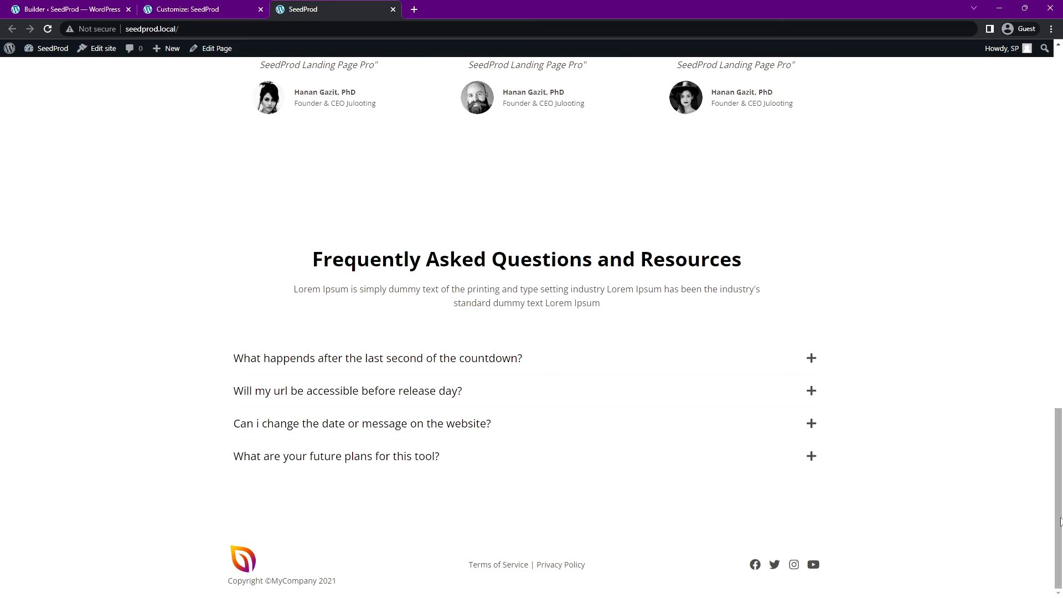
left_click_drag(1060, 521, 1060, 155)
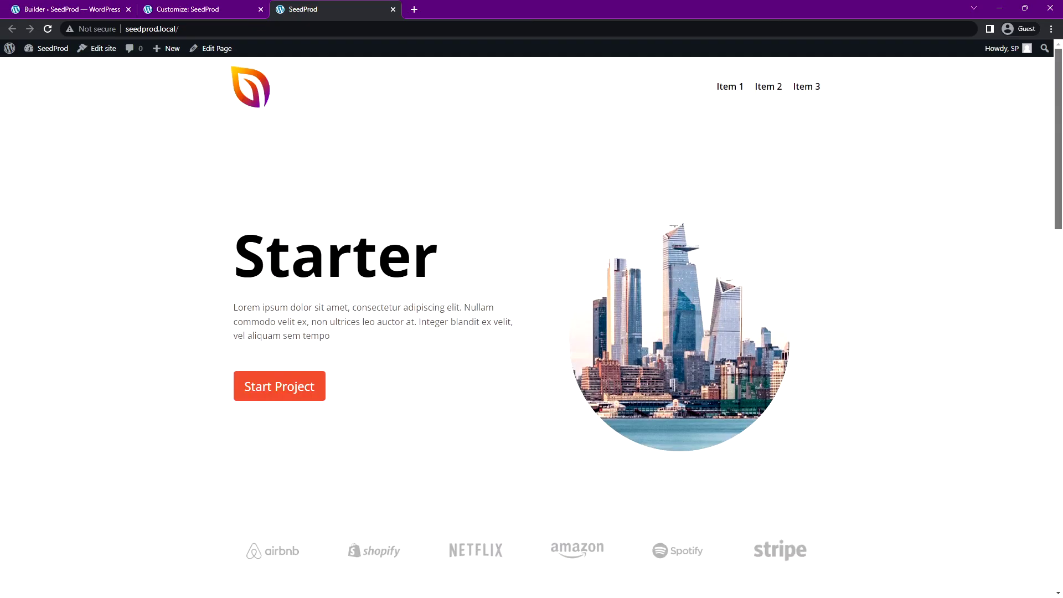